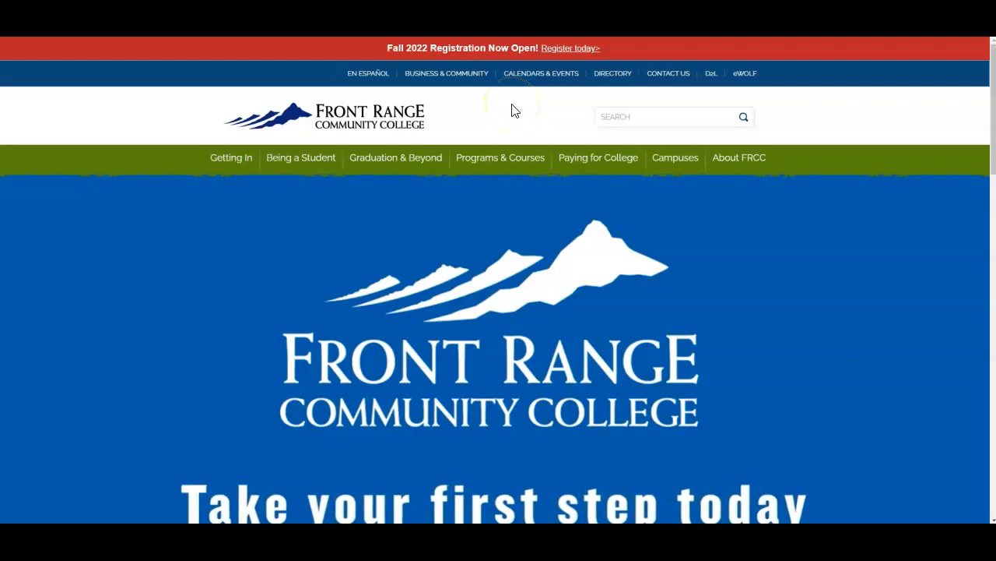
Go from the college homepage to Apply Now and proceed to the online application sign-in.
{"action": "scroll", "coordinate": [511, 109], "scroll_direction": "down", "scroll_amount": 4}
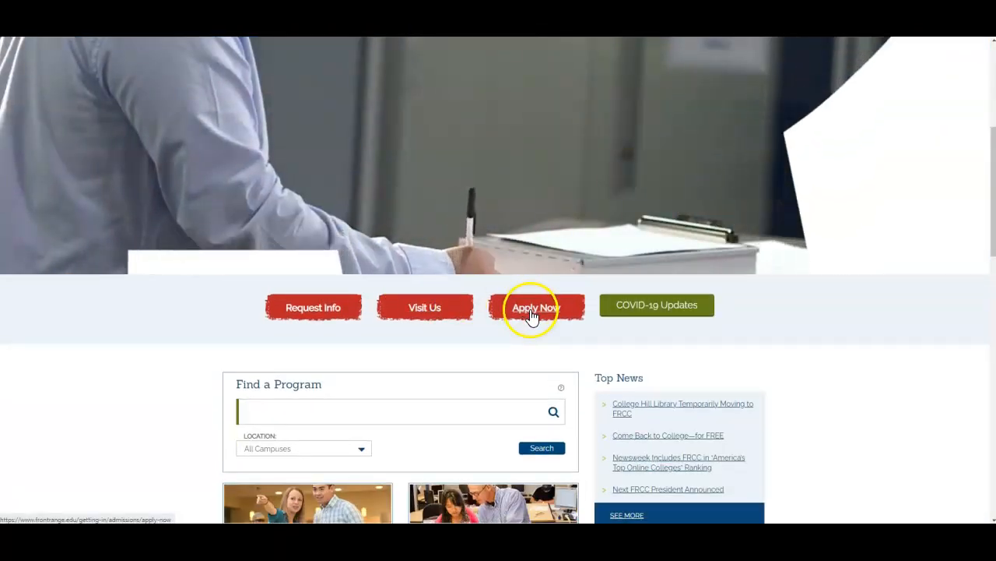
{"action": "left_click", "coordinate": [532, 316]}
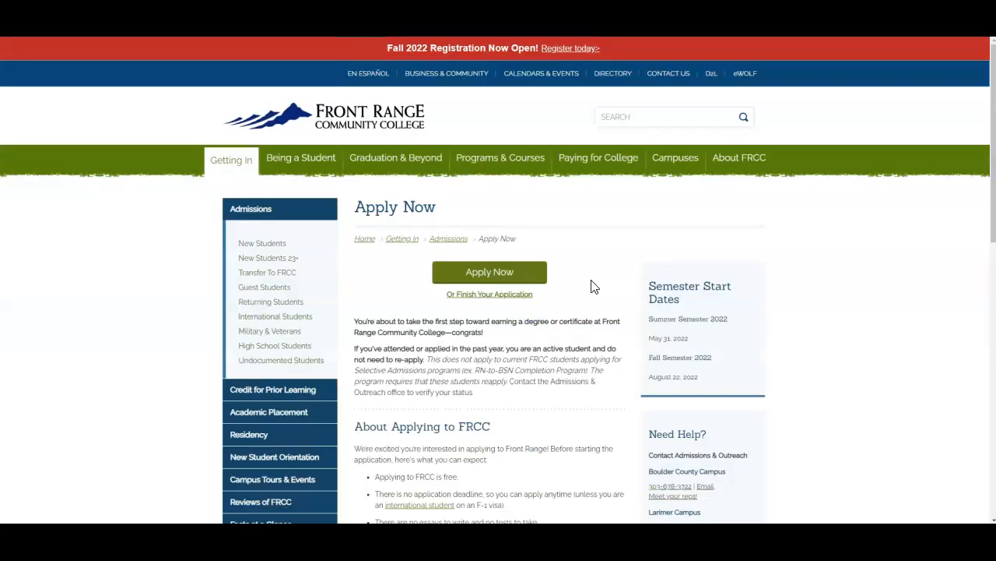
{"action": "left_click", "coordinate": [499, 274]}
{"action": "left_click", "coordinate": [393, 158]}
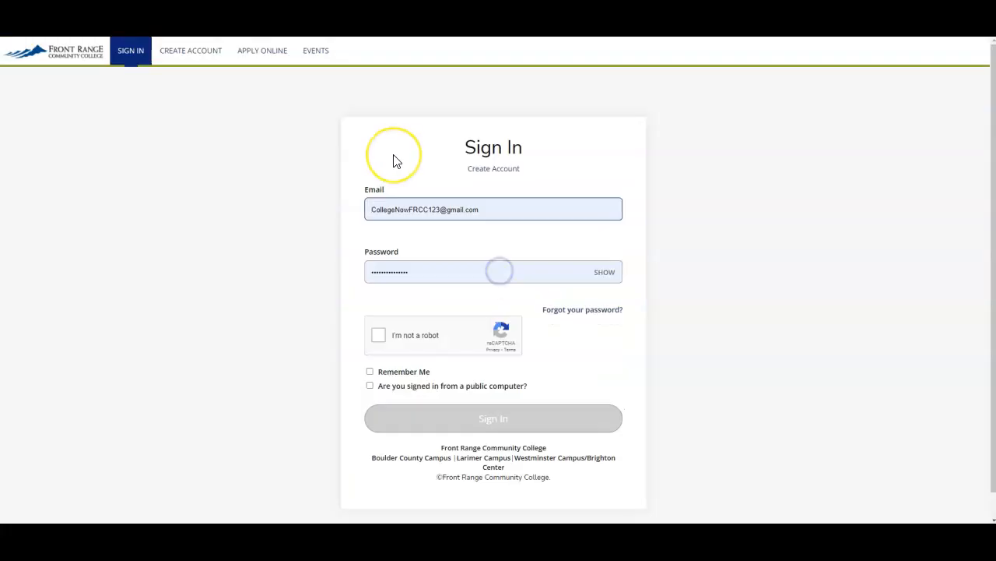
Open the Create Account page and look over its contact information fields.
{"action": "left_click", "coordinate": [389, 178]}
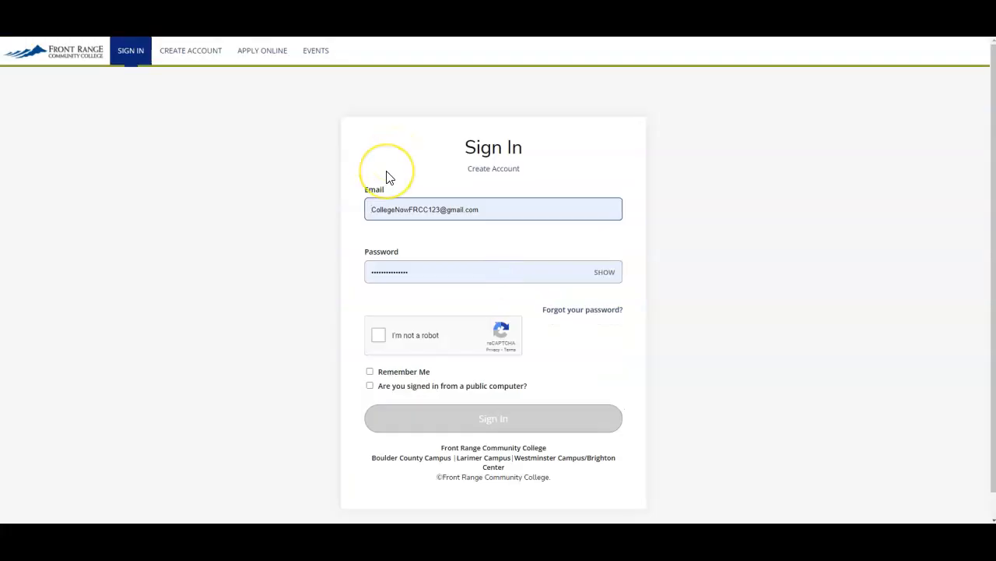
{"action": "left_click", "coordinate": [492, 172]}
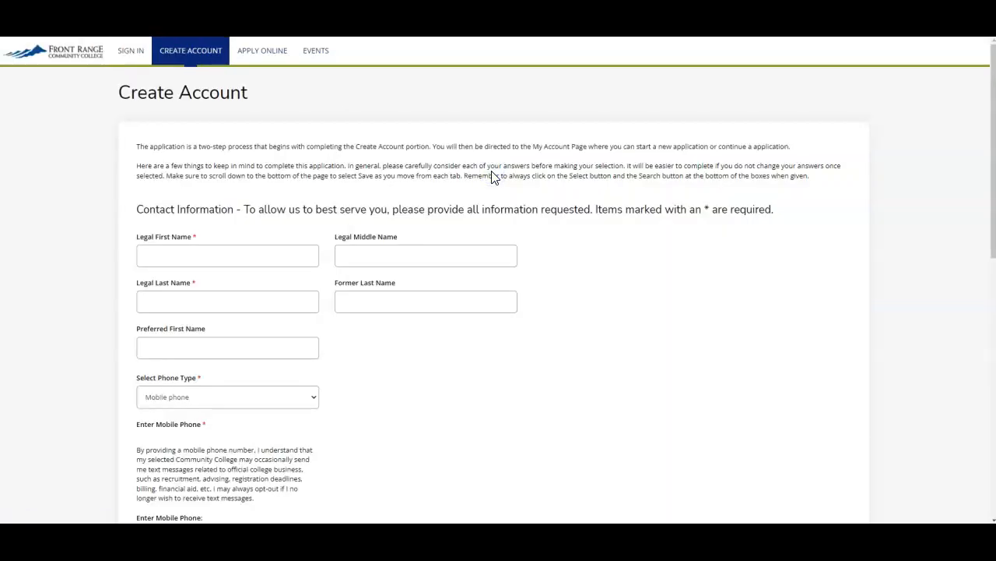
{"action": "scroll", "coordinate": [327, 315], "scroll_direction": "down", "scroll_amount": 1}
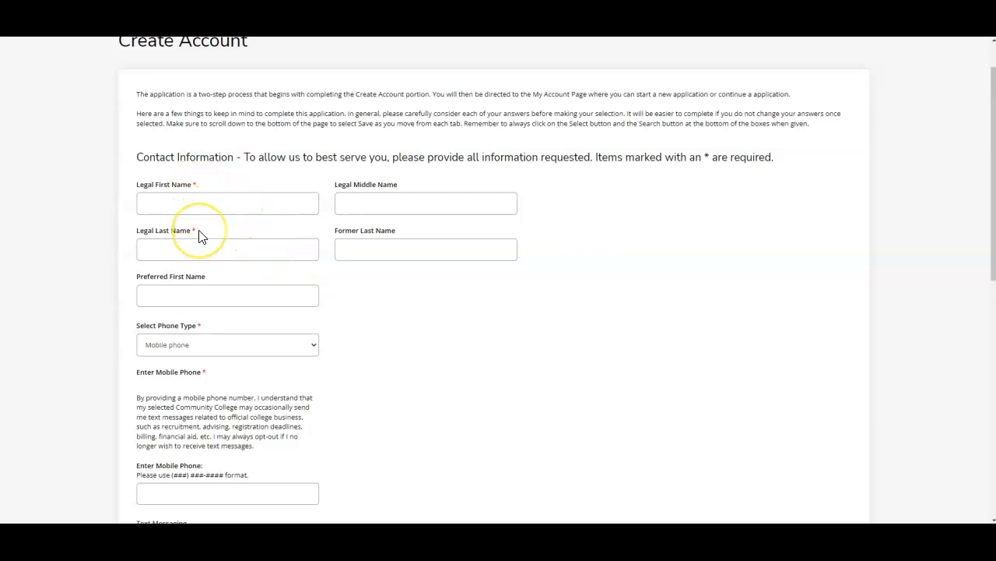
{"action": "scroll", "coordinate": [408, 323], "scroll_direction": "down", "scroll_amount": 2}
{"action": "scroll", "coordinate": [411, 324], "scroll_direction": "down", "scroll_amount": 6}
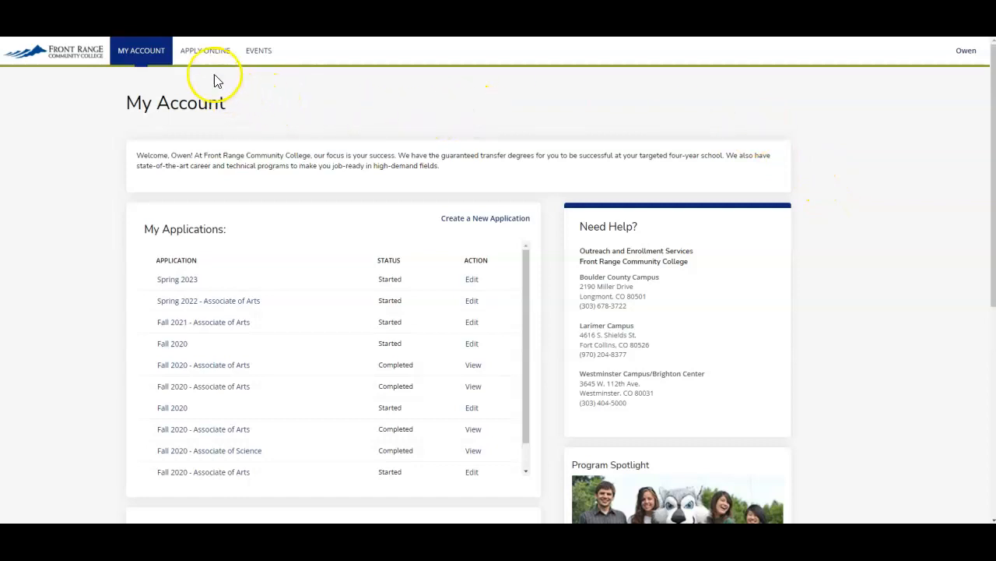
Start a new undergraduate application with Fall 2022 as the entry term and submit it.
{"action": "left_click", "coordinate": [201, 59]}
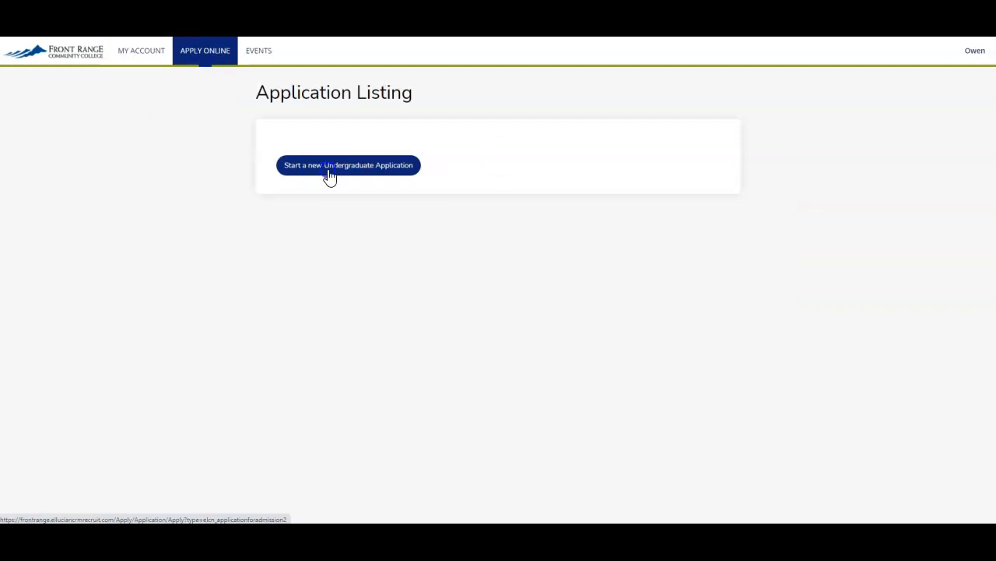
{"action": "left_click", "coordinate": [329, 172]}
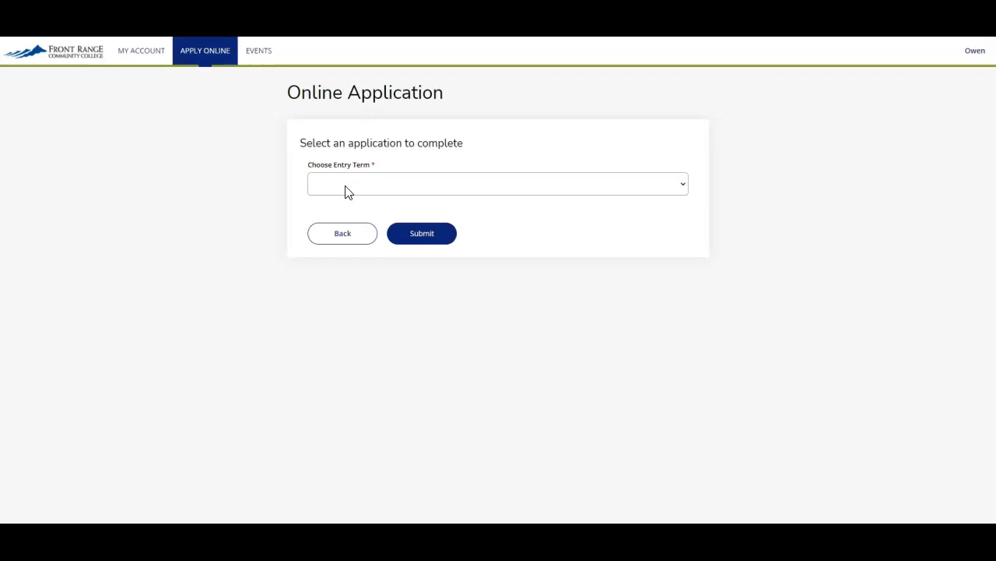
{"action": "left_click", "coordinate": [348, 191]}
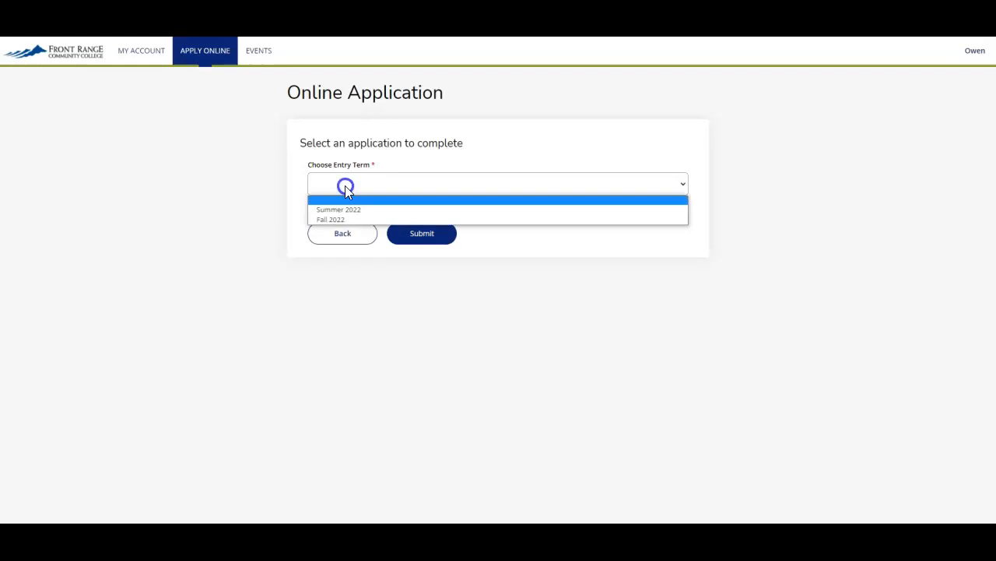
{"action": "left_click", "coordinate": [341, 220]}
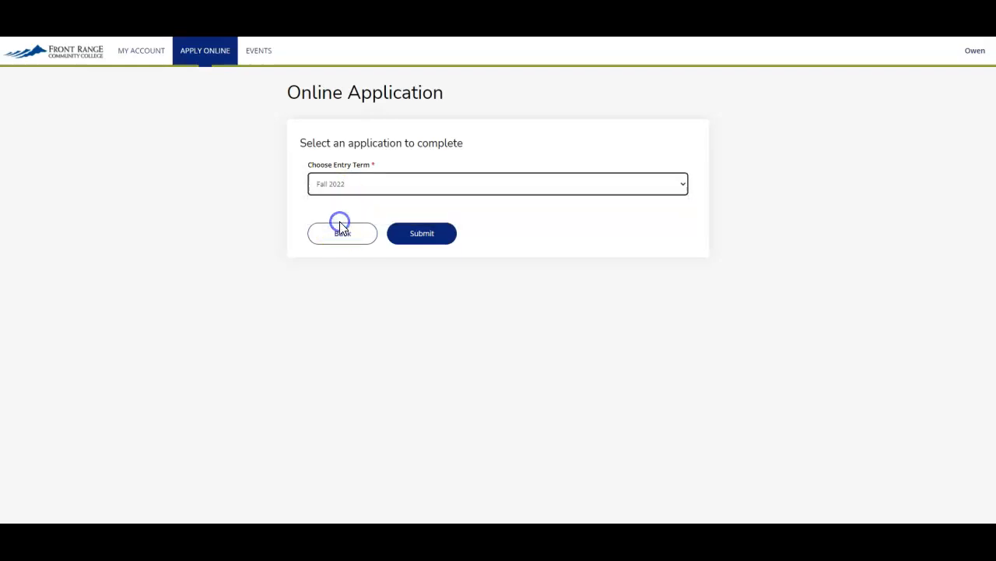
{"action": "left_click", "coordinate": [414, 239]}
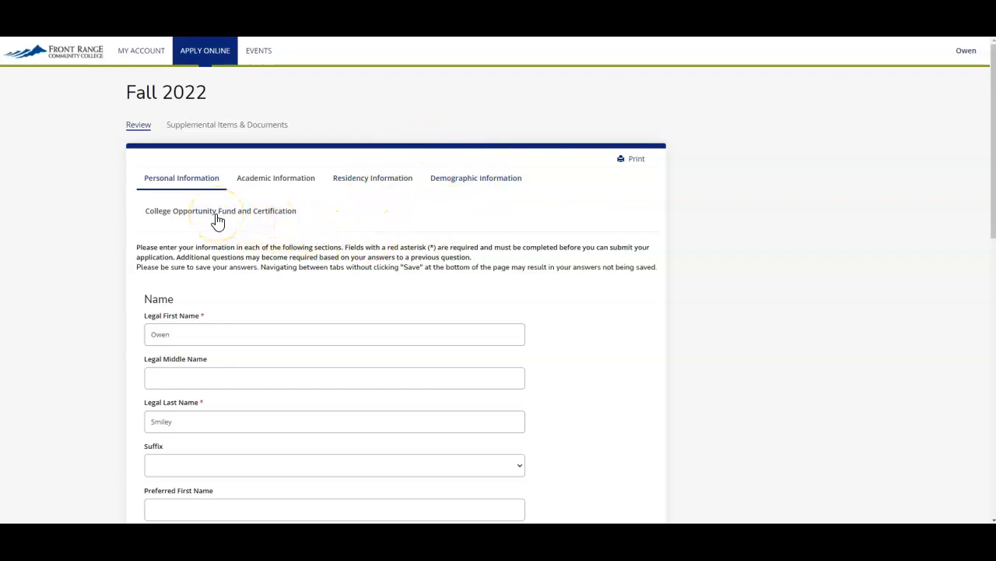
Review the prefilled personal information section of the application.
{"action": "left_click", "coordinate": [113, 252]}
{"action": "scroll", "coordinate": [113, 251], "scroll_direction": "down", "scroll_amount": 1}
{"action": "scroll", "coordinate": [113, 252], "scroll_direction": "down", "scroll_amount": 2}
{"action": "scroll", "coordinate": [113, 252], "scroll_direction": "down", "scroll_amount": 5}
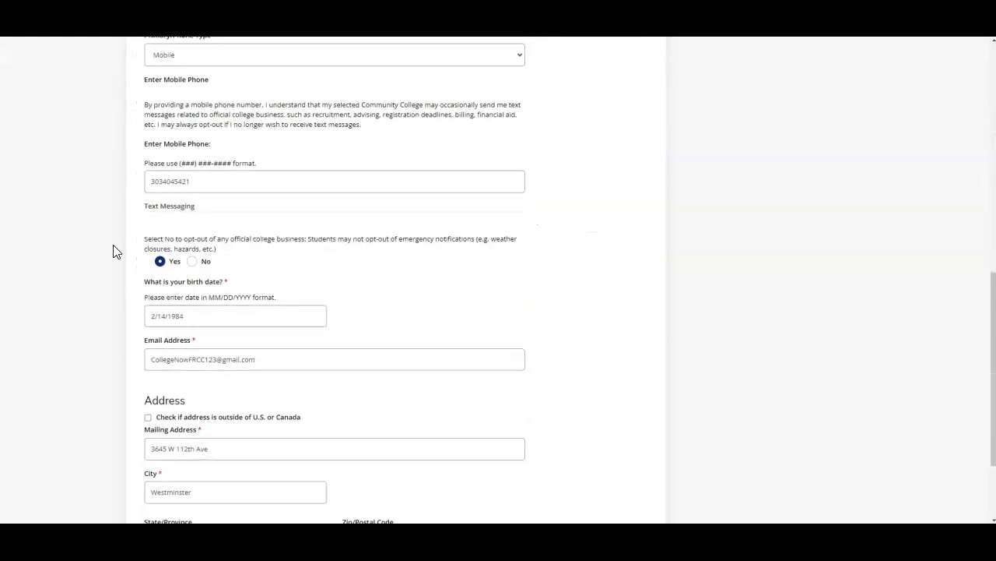
{"action": "scroll", "coordinate": [113, 251], "scroll_direction": "down", "scroll_amount": 2}
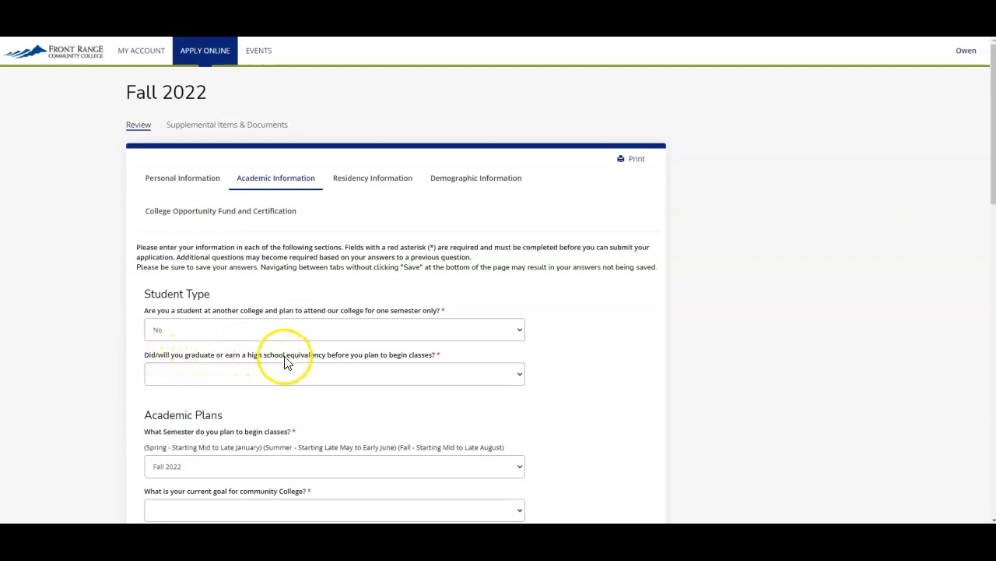
Answer the high school question as a current high school student (concurrent enrollment) and set the goal to Undecided.
{"action": "left_click", "coordinate": [414, 377]}
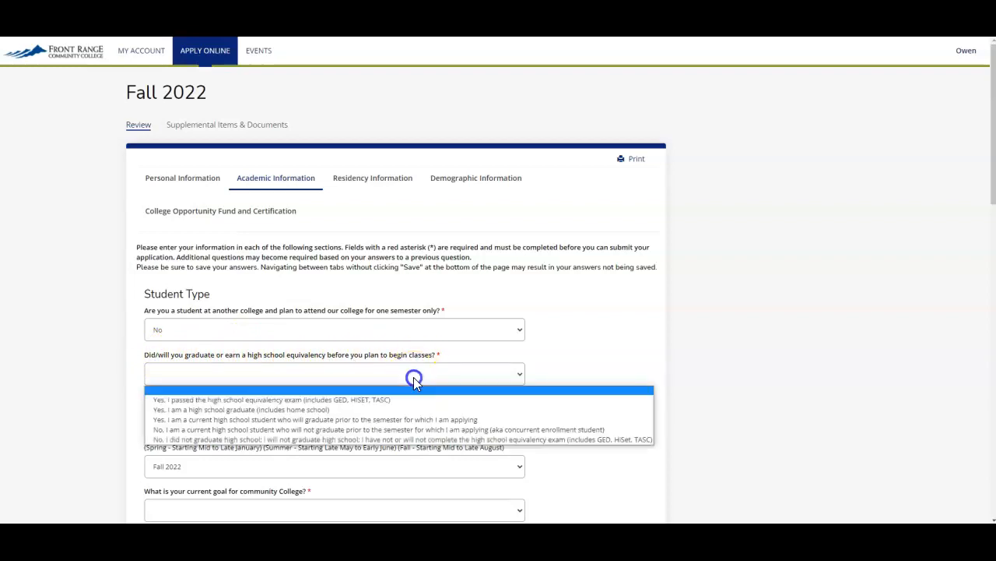
{"action": "left_click", "coordinate": [431, 429]}
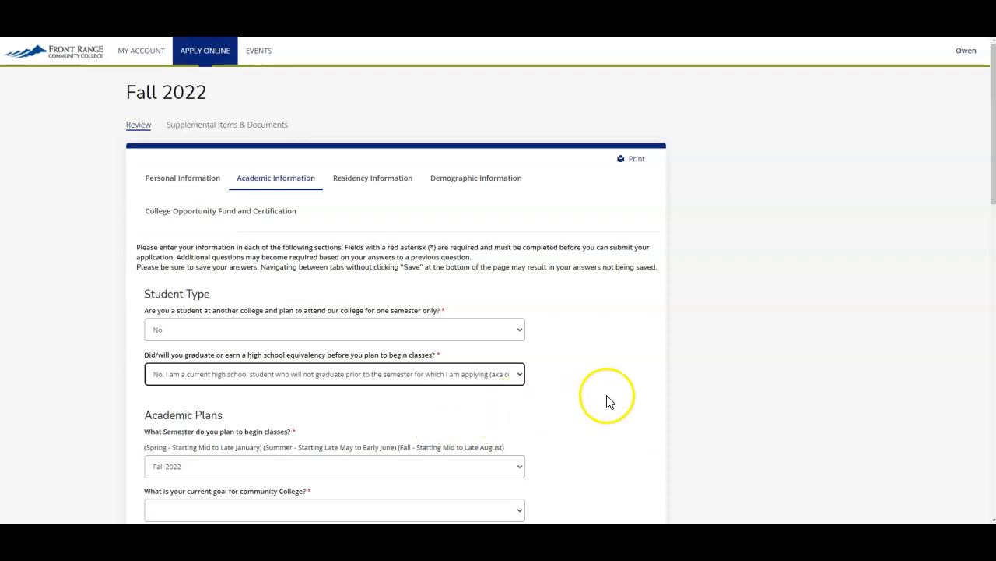
{"action": "scroll", "coordinate": [608, 399], "scroll_direction": "down", "scroll_amount": 3}
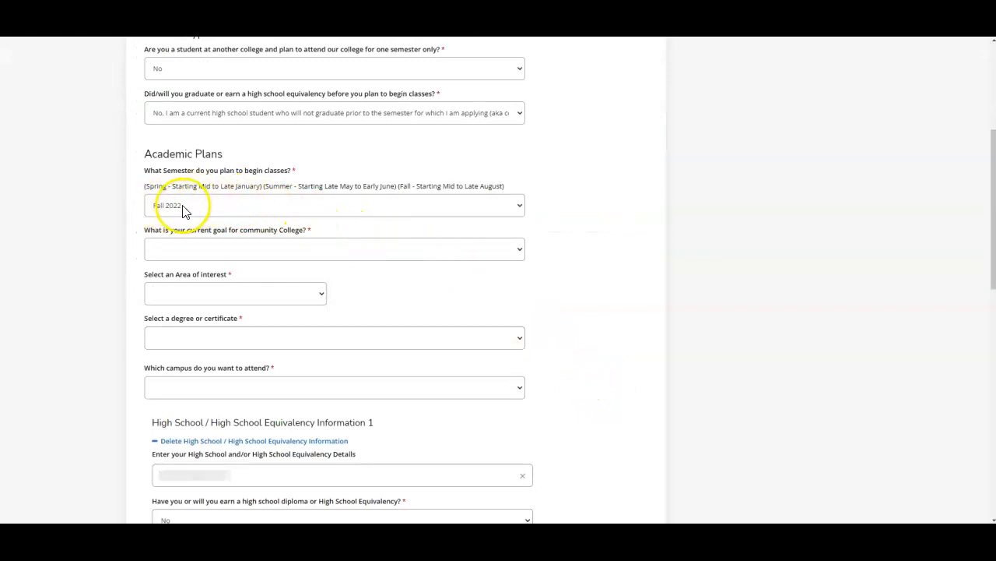
{"action": "left_click", "coordinate": [165, 253]}
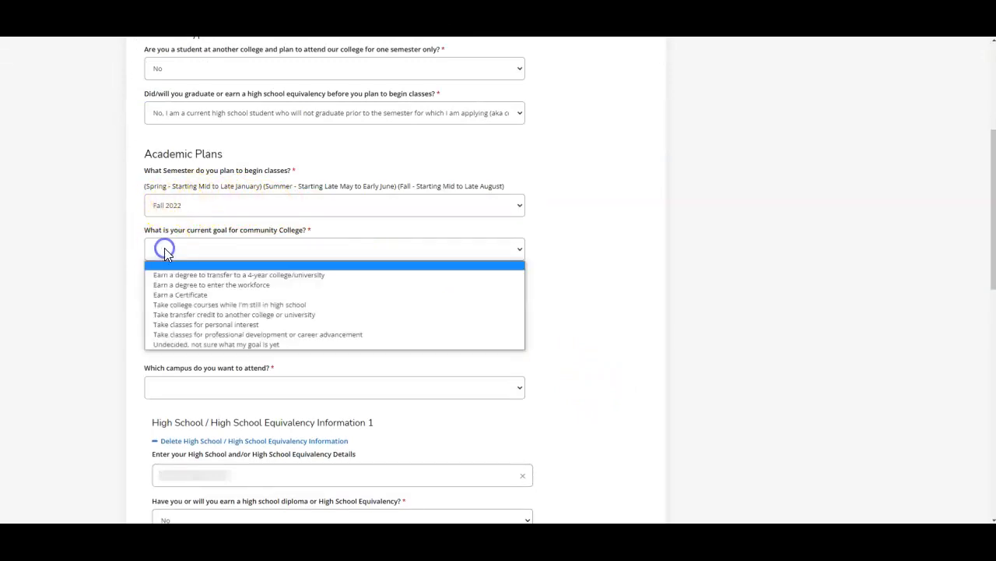
{"action": "left_click", "coordinate": [233, 345]}
Set the area of interest to All Academic Programs and the degree to Associate of Arts.
{"action": "left_click", "coordinate": [114, 306]}
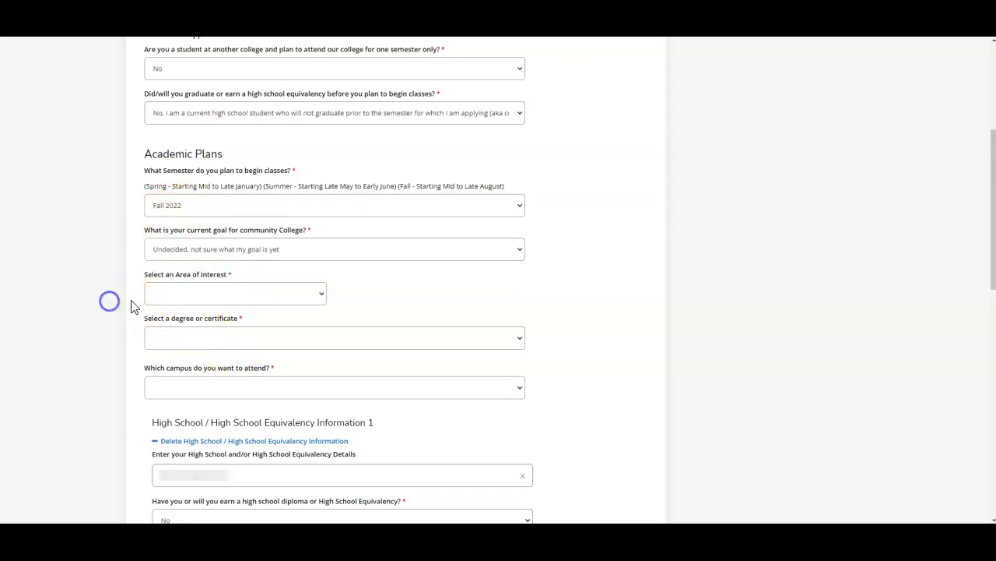
{"action": "left_click", "coordinate": [173, 297]}
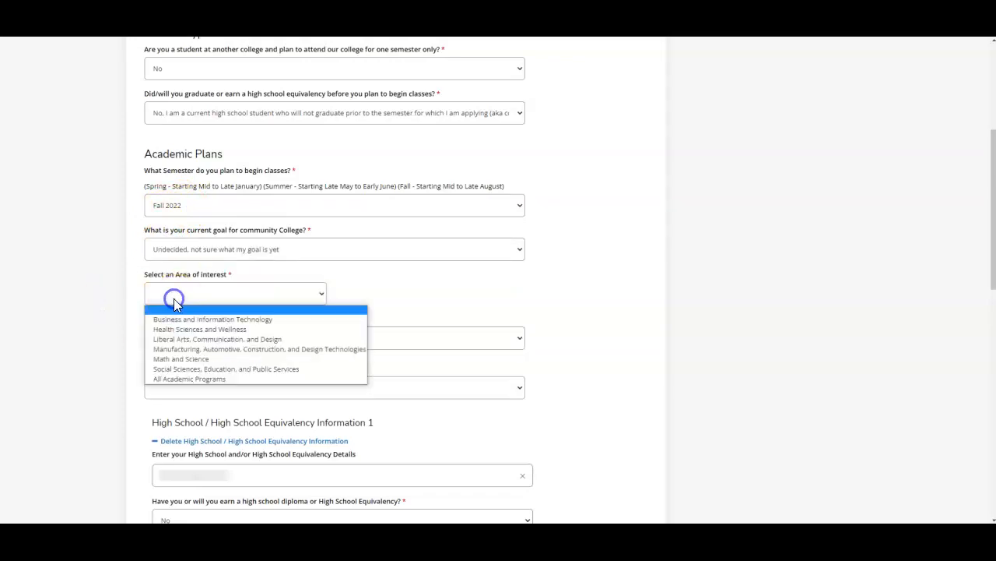
{"action": "left_click", "coordinate": [219, 382]}
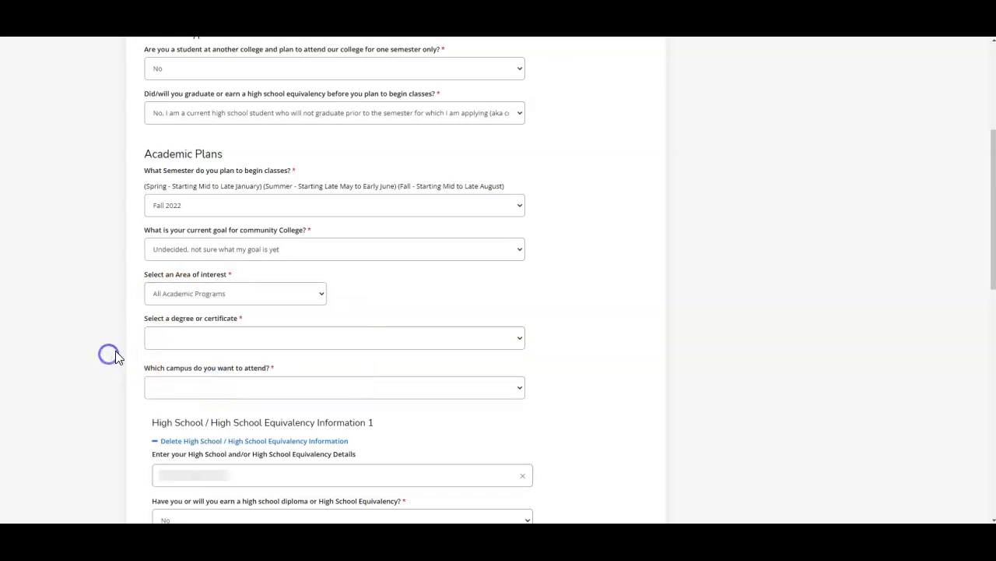
{"action": "left_click", "coordinate": [156, 345]}
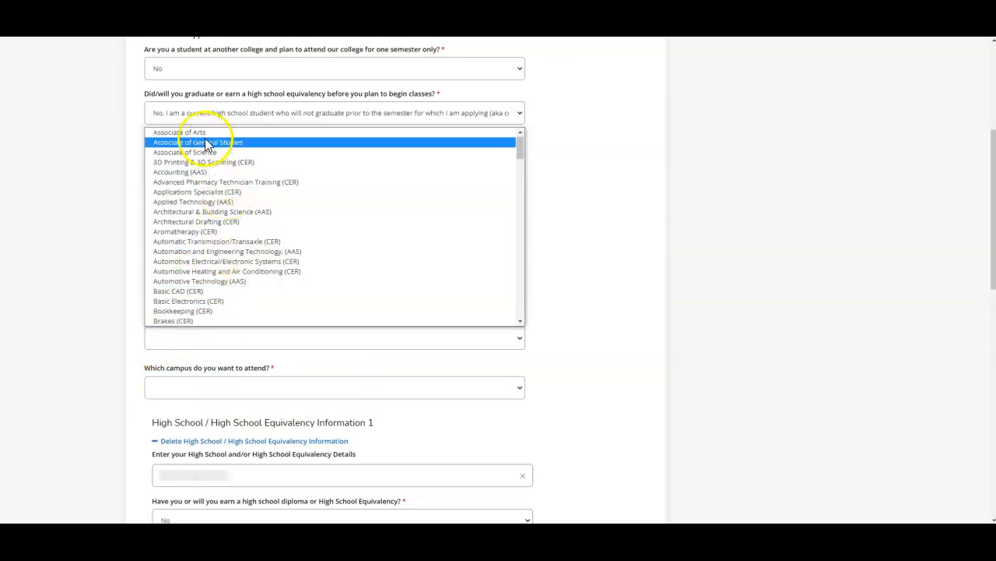
{"action": "left_click", "coordinate": [202, 136]}
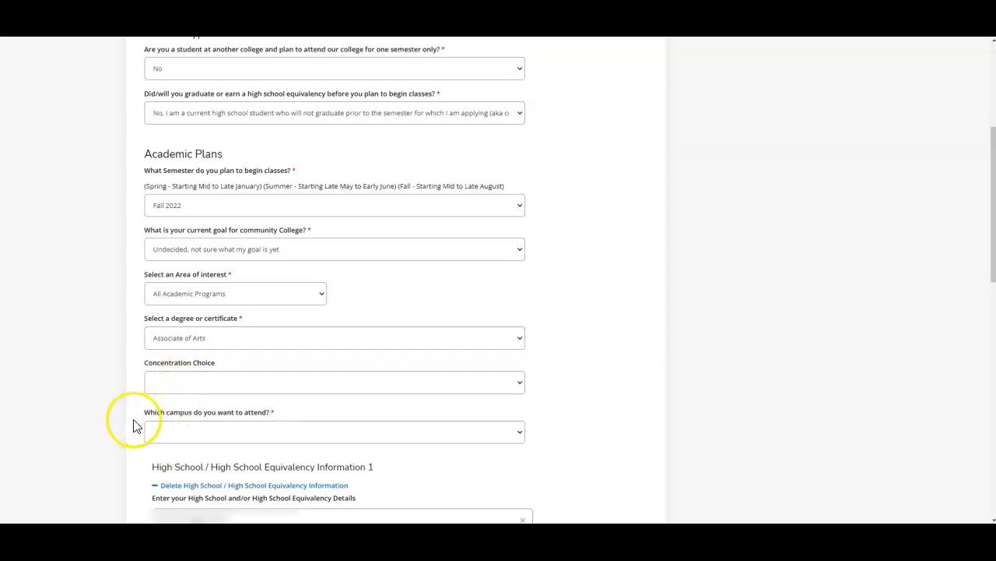
Choose FRCC Westminster Campus as the campus to attend.
{"action": "left_click", "coordinate": [167, 478]}
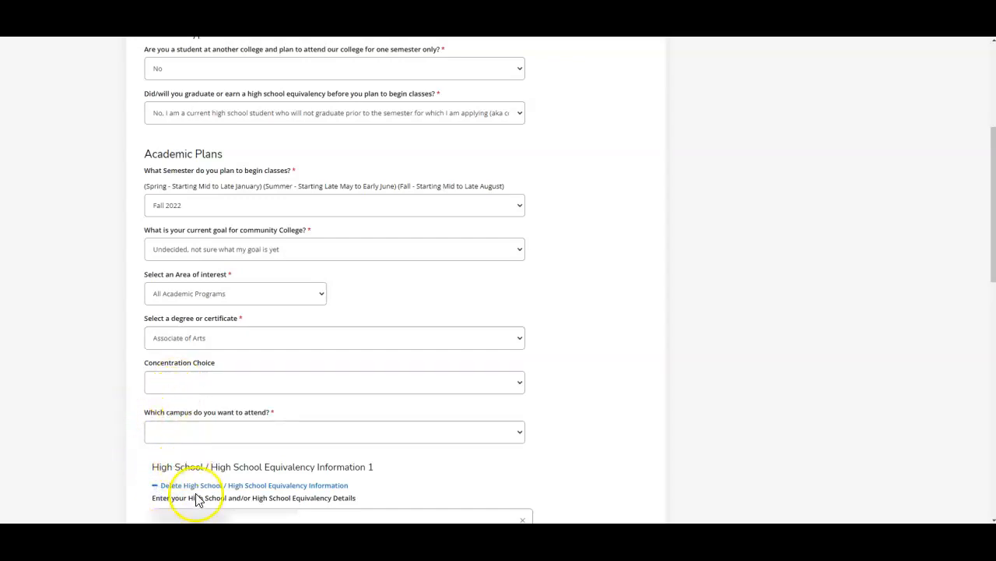
{"action": "left_click", "coordinate": [198, 436]}
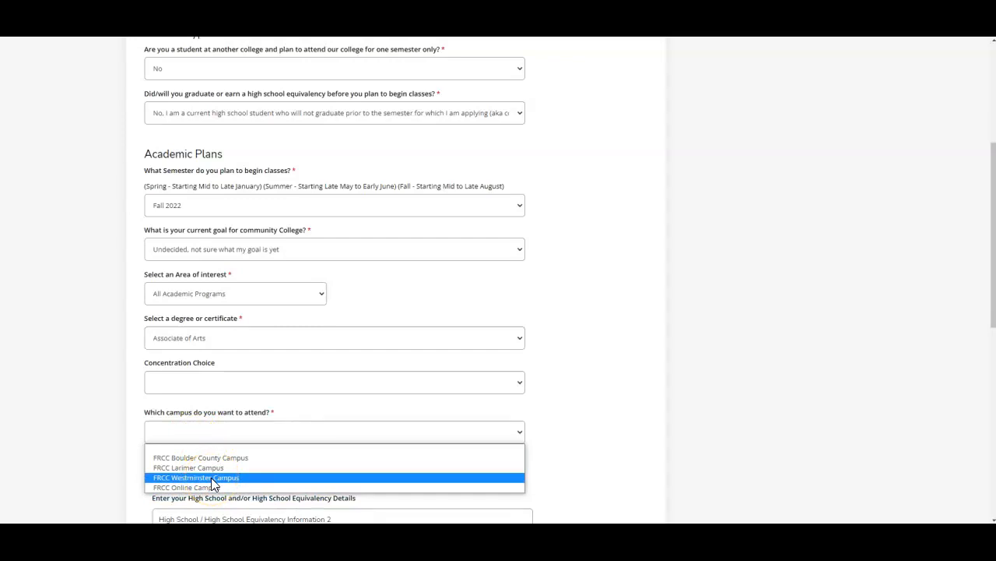
{"action": "left_click", "coordinate": [211, 477]}
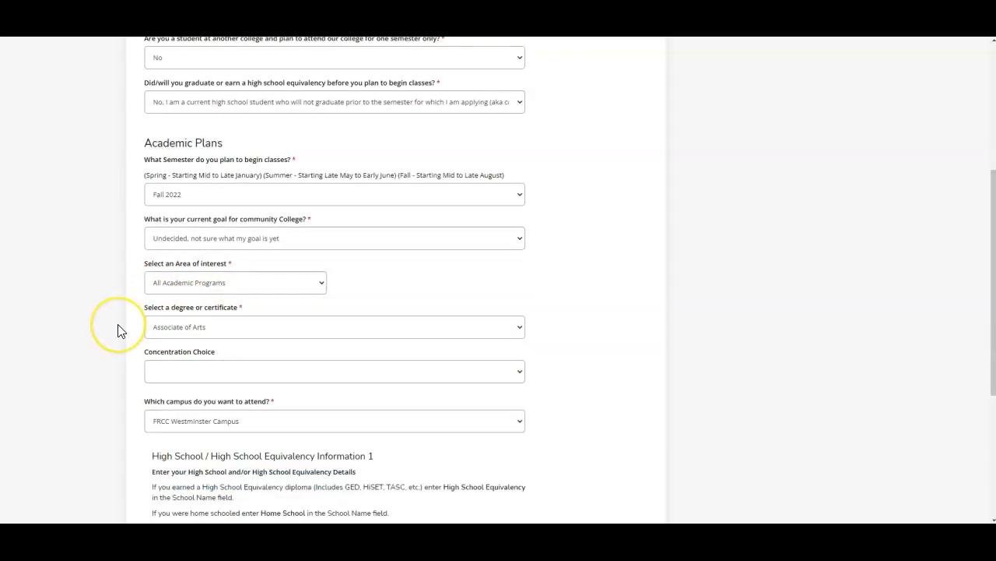
Search for Westminster High School and select Westminster High School - 061440 in Westminster, Colorado.
{"action": "scroll", "coordinate": [118, 330], "scroll_direction": "down", "scroll_amount": 3}
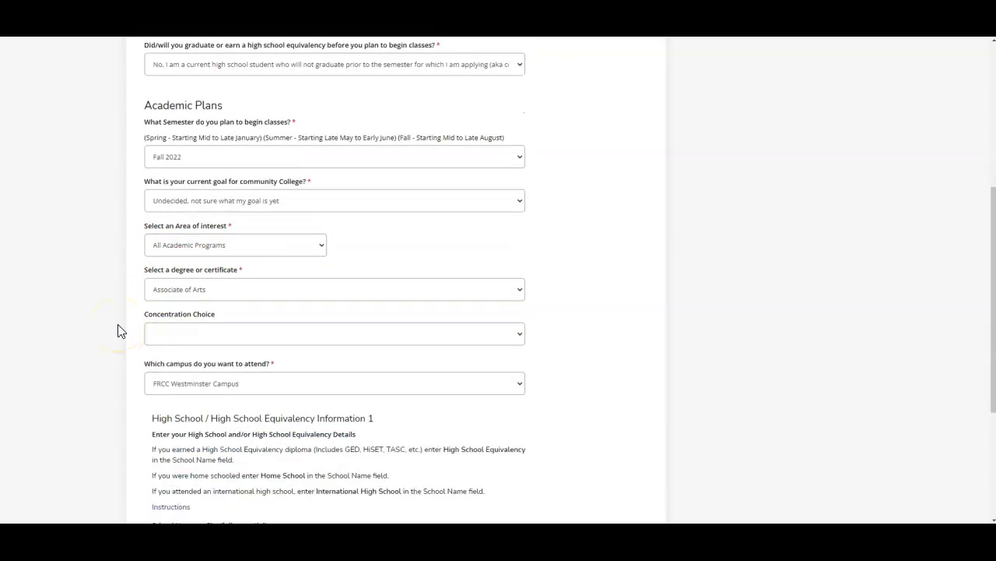
{"action": "left_click", "coordinate": [166, 330]}
{"action": "type", "text": "W"}
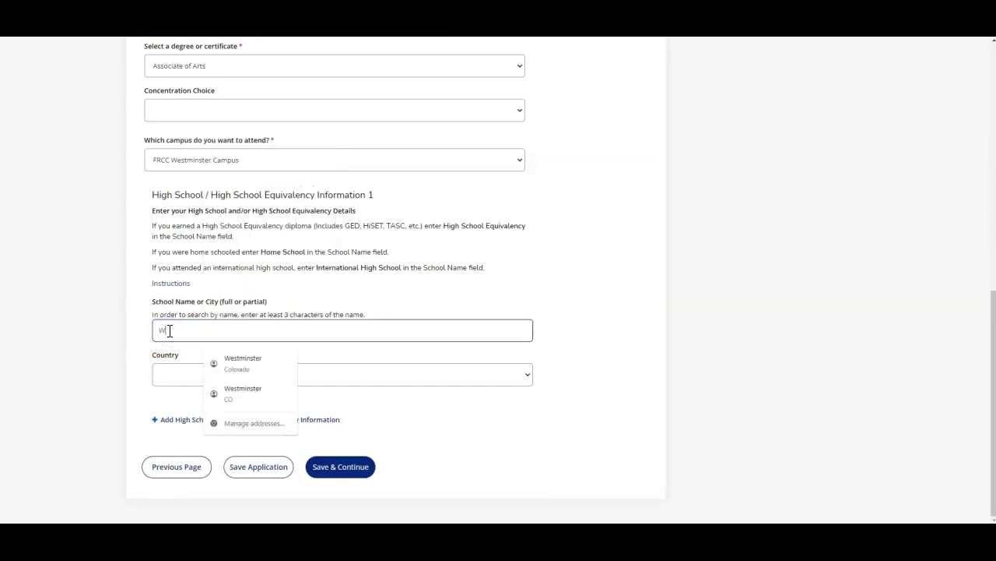
{"action": "type", "text": "estminster High School"}
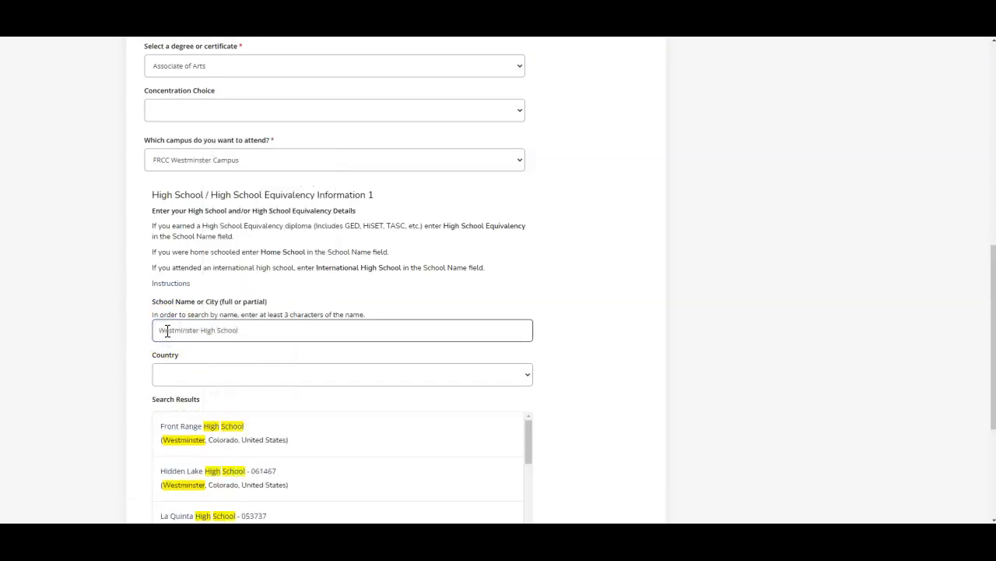
{"action": "scroll", "coordinate": [84, 358], "scroll_direction": "down", "scroll_amount": 2}
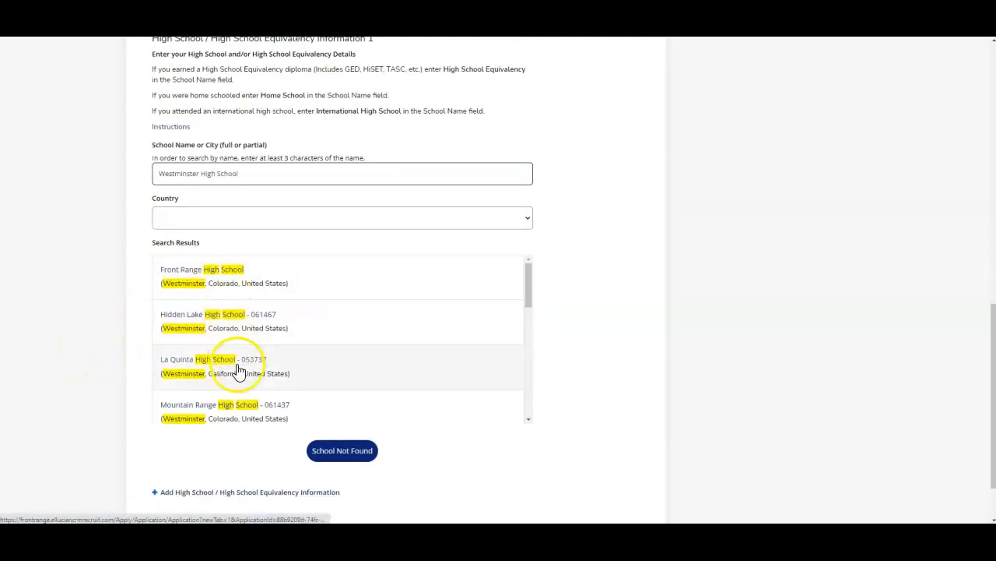
{"action": "scroll", "coordinate": [327, 345], "scroll_direction": "down", "scroll_amount": 5}
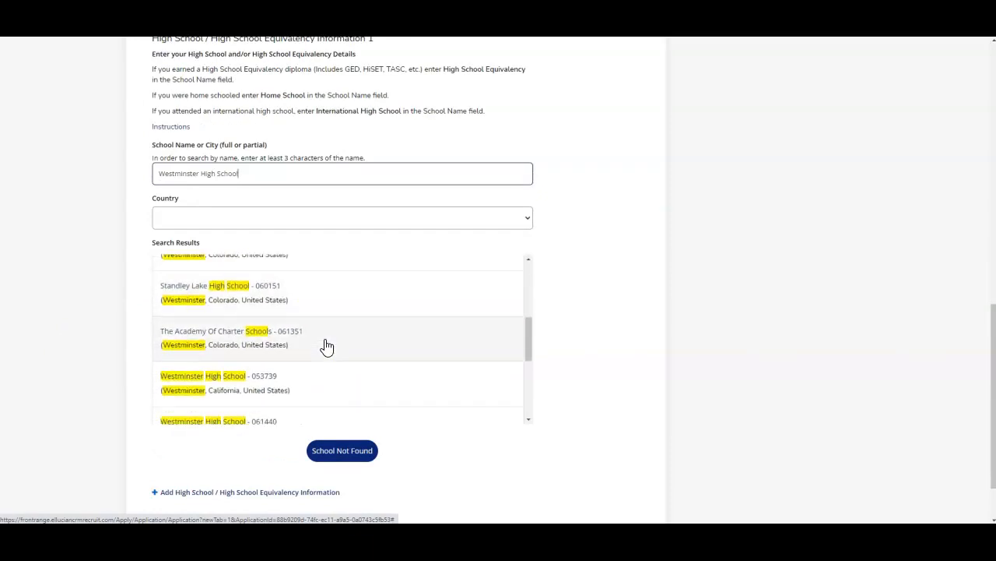
{"action": "scroll", "coordinate": [327, 346], "scroll_direction": "down", "scroll_amount": 3}
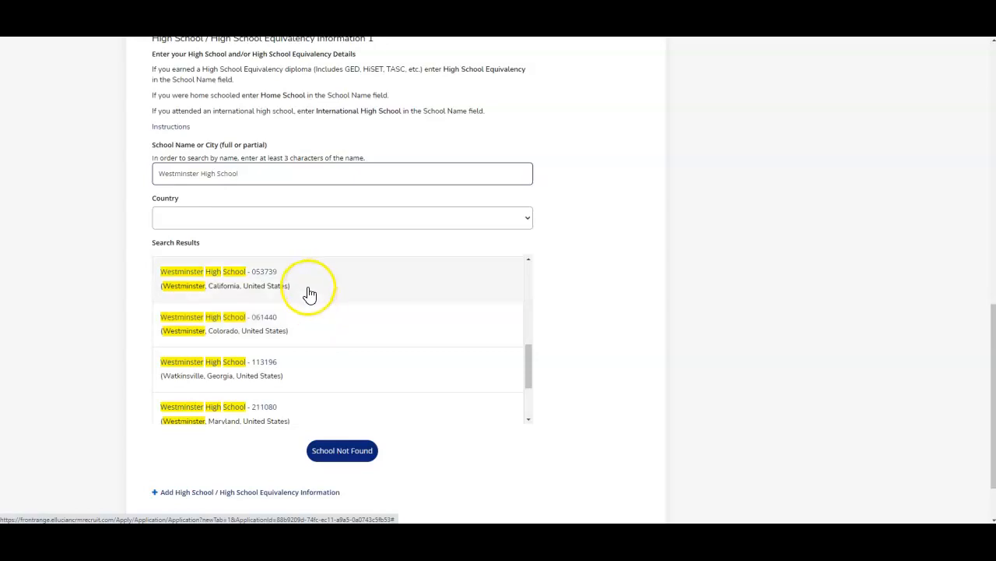
{"action": "left_click", "coordinate": [301, 331]}
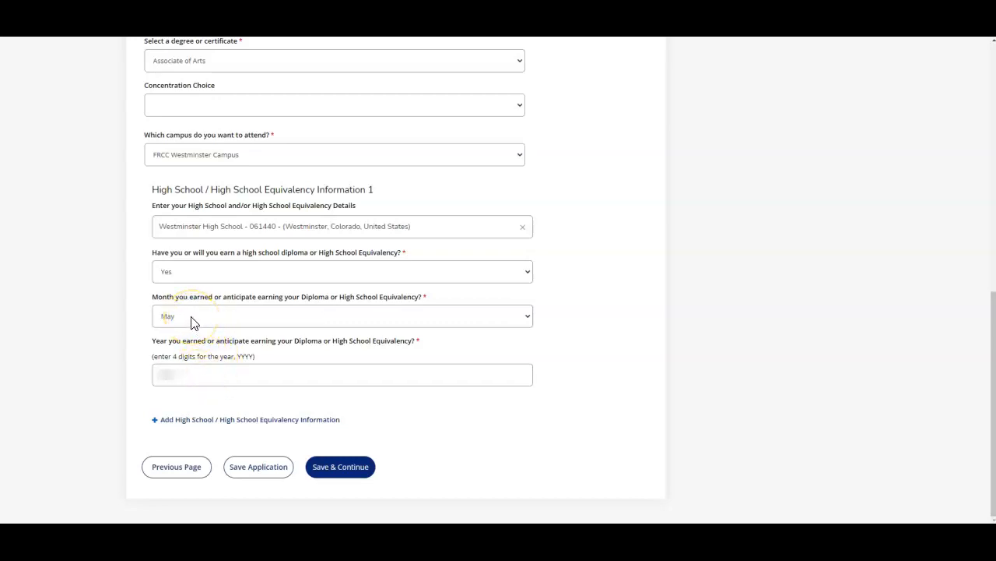
Enter 2023 as the diploma earning year and save and continue the application.
{"action": "left_click", "coordinate": [198, 374]}
{"action": "double_click", "coordinate": [199, 375]}
{"action": "type", "text": "20"}
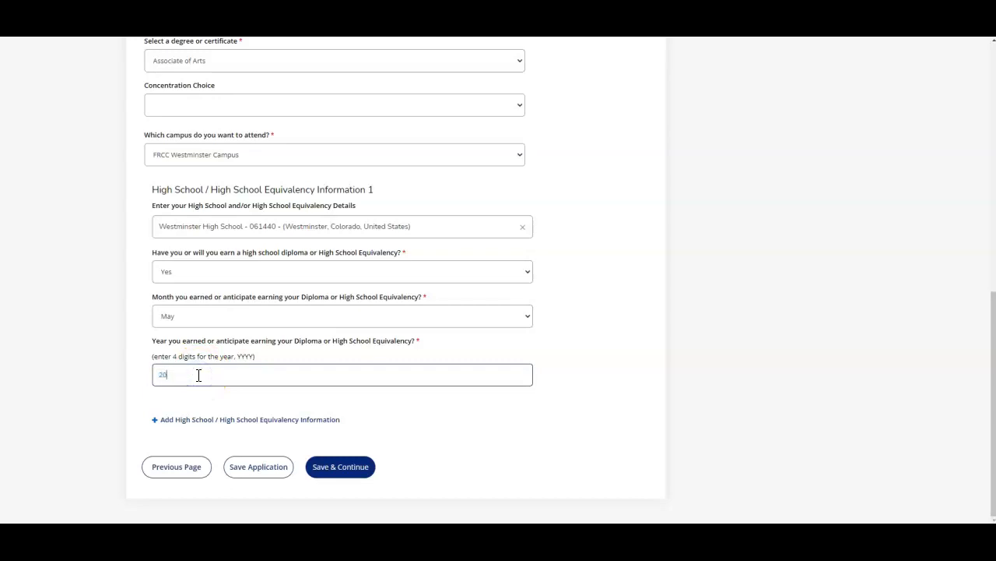
{"action": "type", "text": "23"}
{"action": "left_click", "coordinate": [409, 452]}
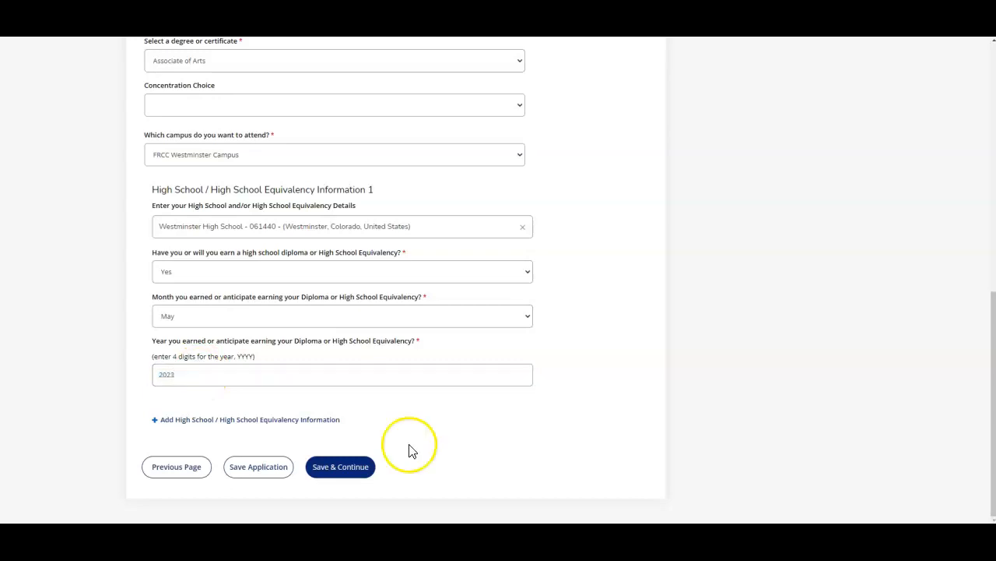
Save and continue to residency information, set citizenship to U.S. Citizen, and enter the Social Security Number.
{"action": "left_click", "coordinate": [354, 467]}
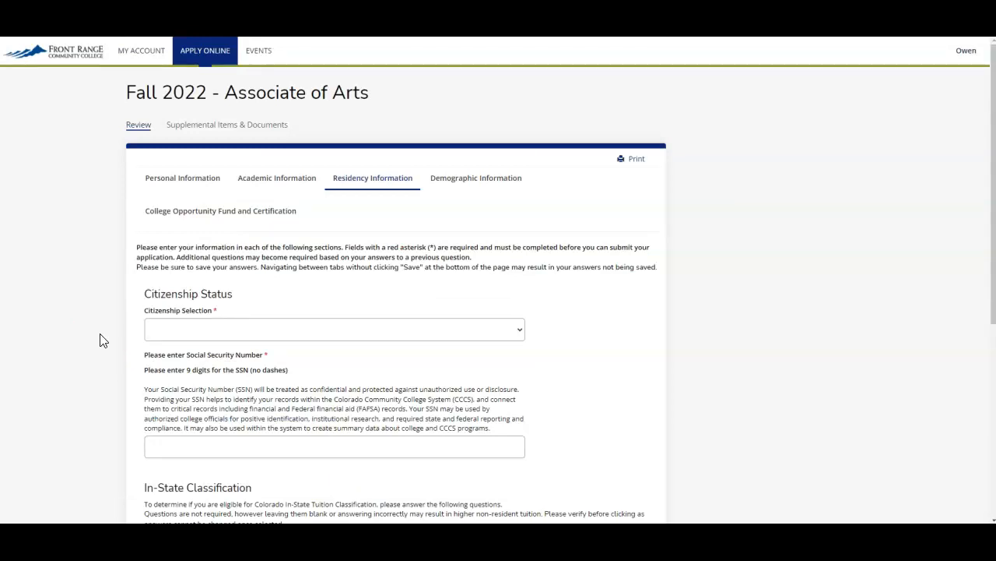
{"action": "left_click", "coordinate": [179, 333]}
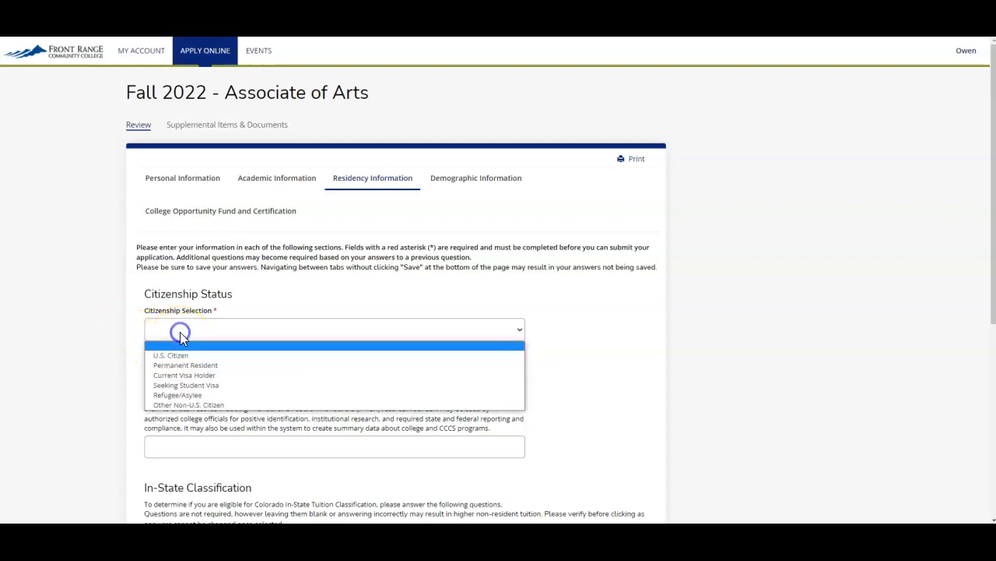
{"action": "left_click", "coordinate": [184, 353]}
{"action": "left_click", "coordinate": [179, 444]}
{"action": "type", "text": "123456789"}
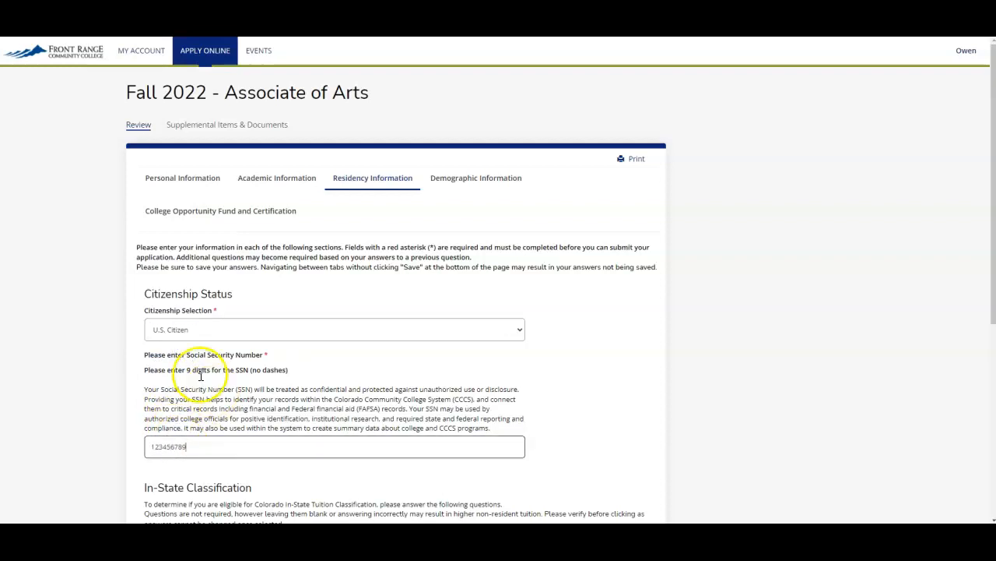
Change the citizenship selection to Other Non-U.S. Citizen and clear the Social Security Number field.
{"action": "left_click", "coordinate": [146, 389]}
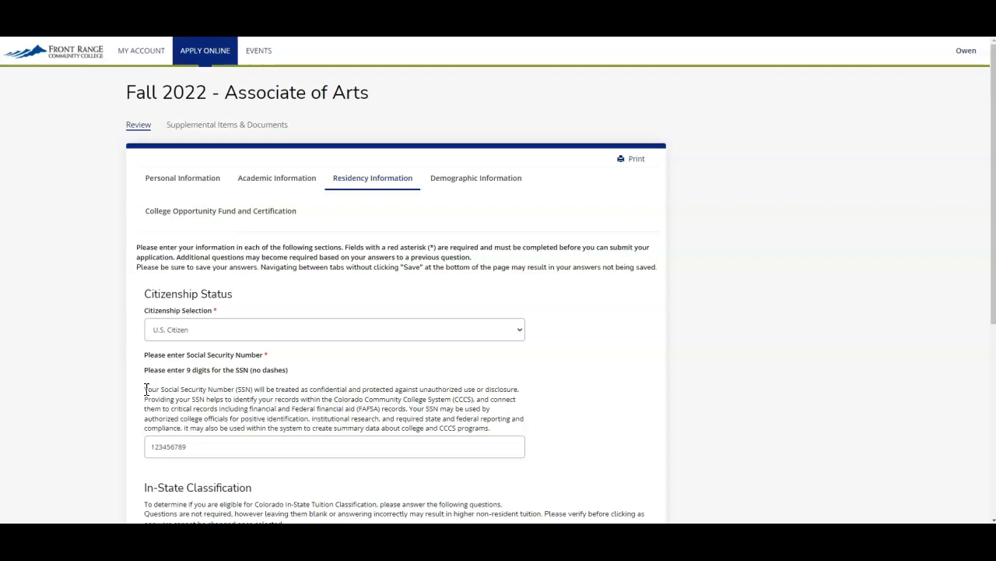
{"action": "left_click", "coordinate": [191, 330]}
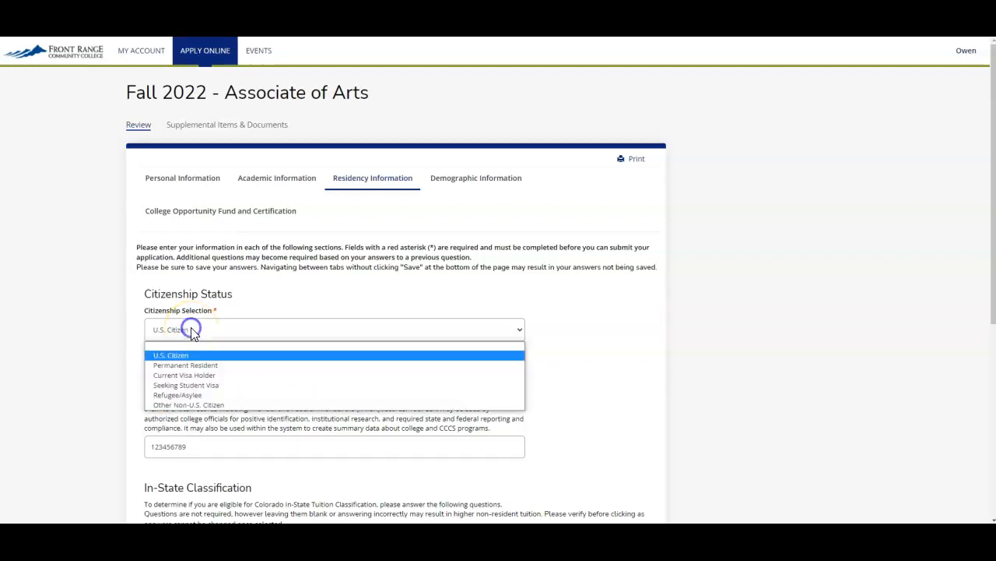
{"action": "left_click", "coordinate": [207, 405]}
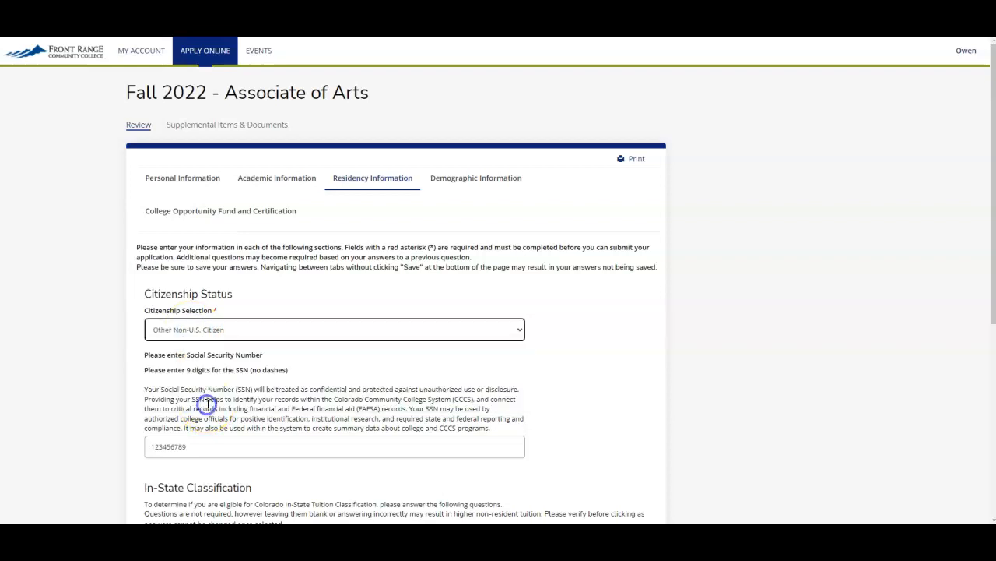
{"action": "double_click", "coordinate": [206, 445]}
{"action": "key", "text": "BackSpace"}
Set the citizenship selection back to U.S. Citizen.
{"action": "left_click", "coordinate": [172, 414]}
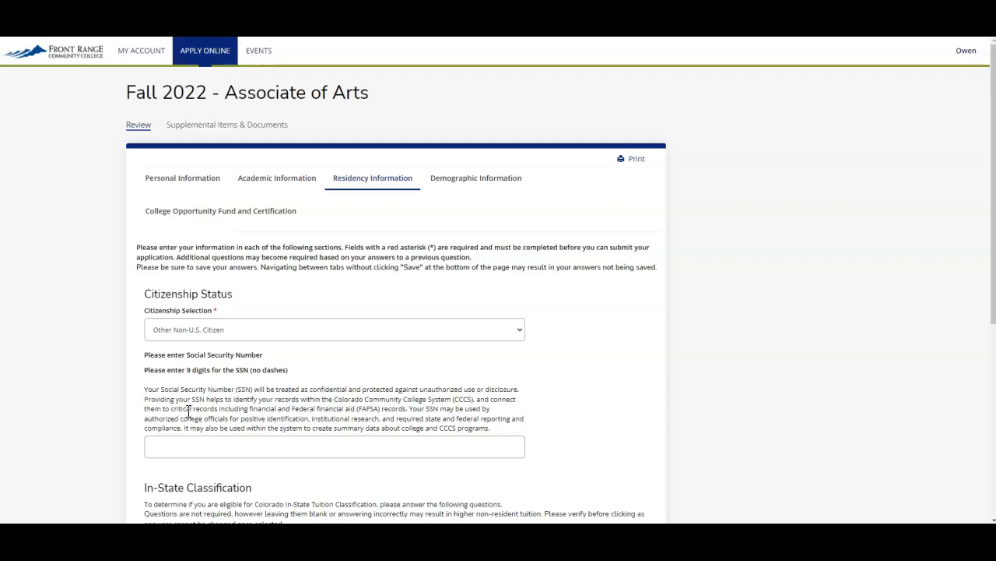
{"action": "left_click", "coordinate": [171, 335]}
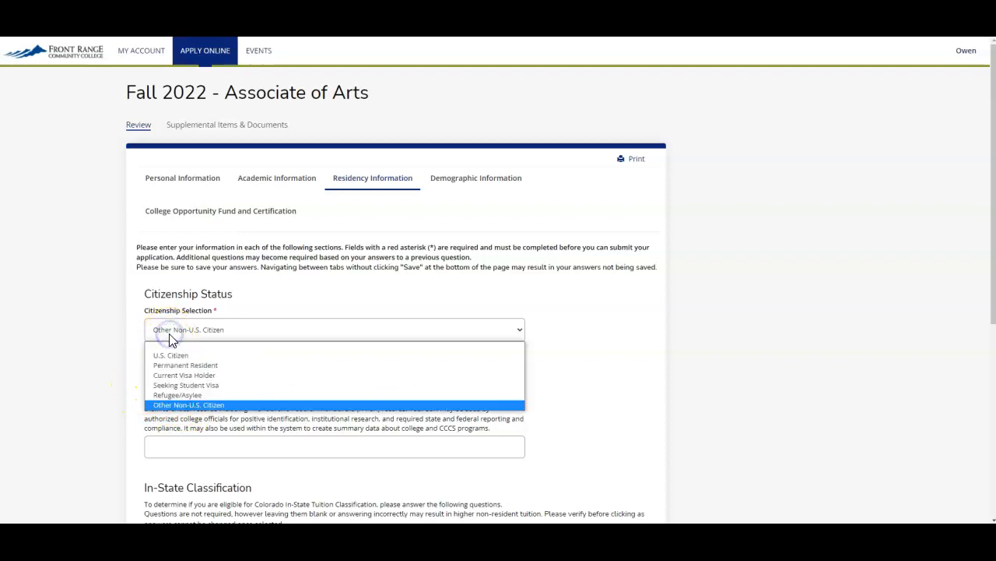
{"action": "left_click", "coordinate": [172, 354]}
{"action": "scroll", "coordinate": [109, 391], "scroll_direction": "down", "scroll_amount": 3}
{"action": "scroll", "coordinate": [109, 391], "scroll_direction": "down", "scroll_amount": 2}
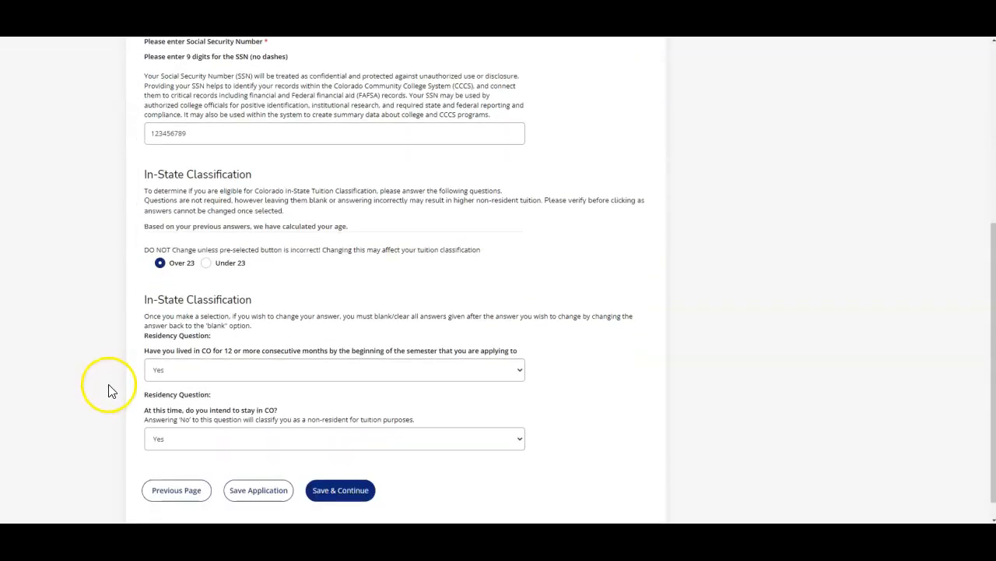
Mark the age as Under 23, answer Yes to the Colorado high school residency question, and save and continue.
{"action": "left_click", "coordinate": [205, 263]}
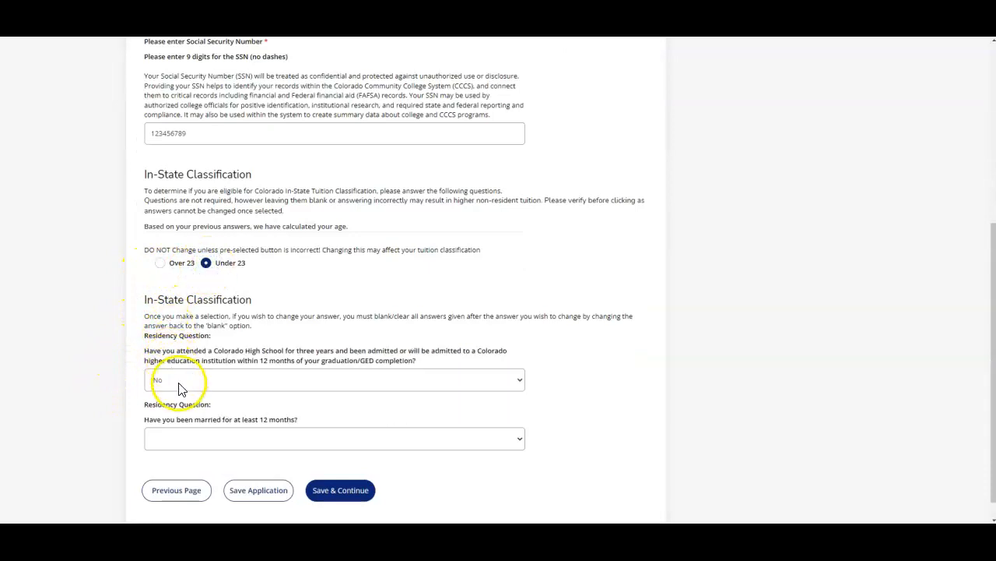
{"action": "scroll", "coordinate": [122, 361], "scroll_direction": "down", "scroll_amount": 1}
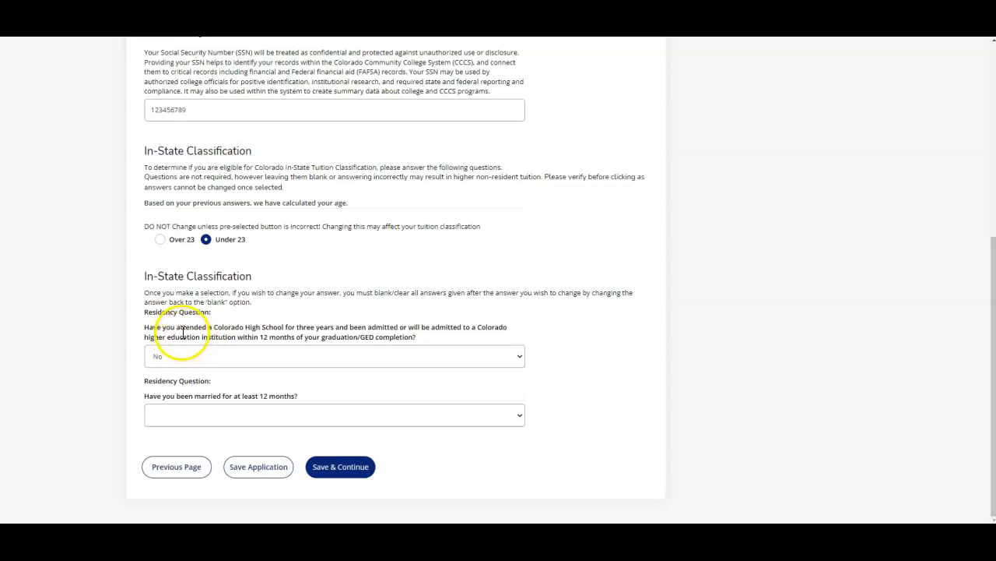
{"action": "left_click", "coordinate": [282, 356]}
{"action": "left_click", "coordinate": [279, 382]}
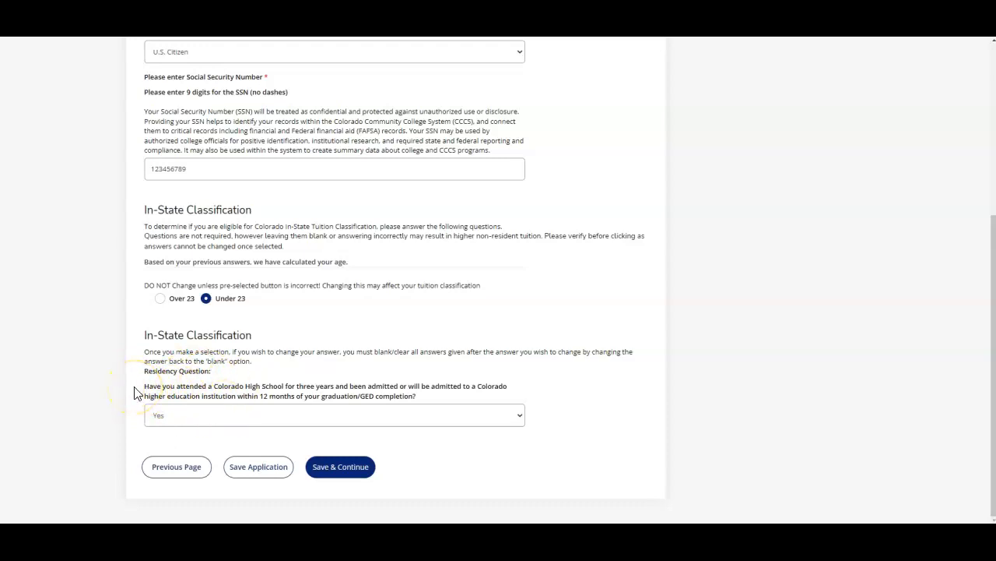
{"action": "left_click", "coordinate": [343, 467]}
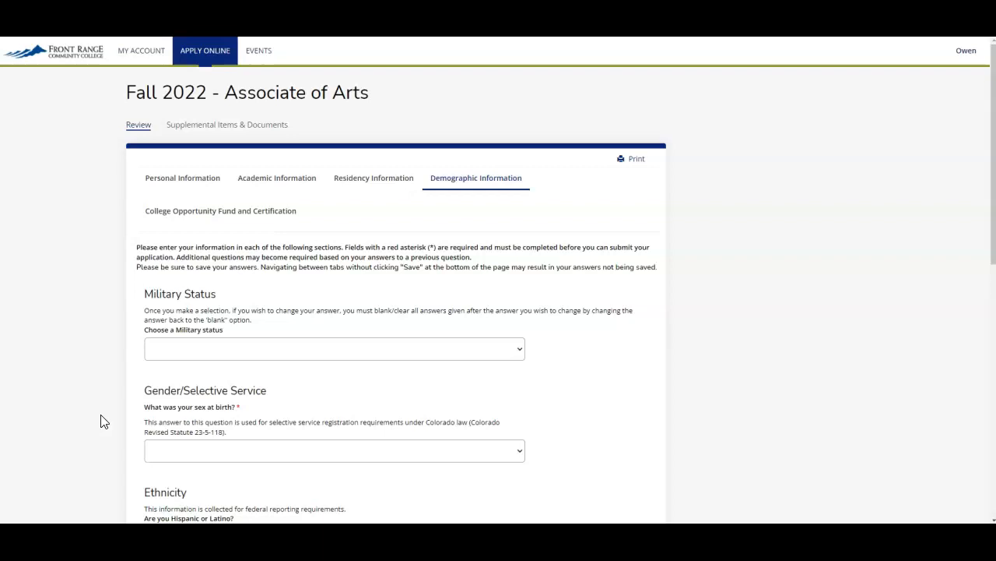
Set the military status to No Military and the sex at birth to Male.
{"action": "left_click", "coordinate": [191, 362]}
{"action": "left_click", "coordinate": [199, 375]}
{"action": "scroll", "coordinate": [132, 355], "scroll_direction": "down", "scroll_amount": 3}
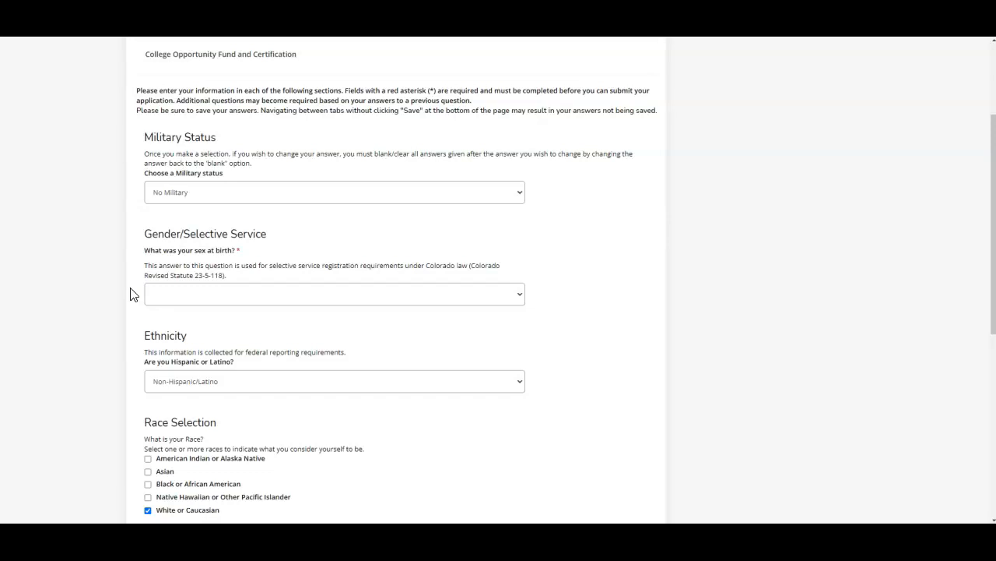
{"action": "left_click", "coordinate": [151, 295]}
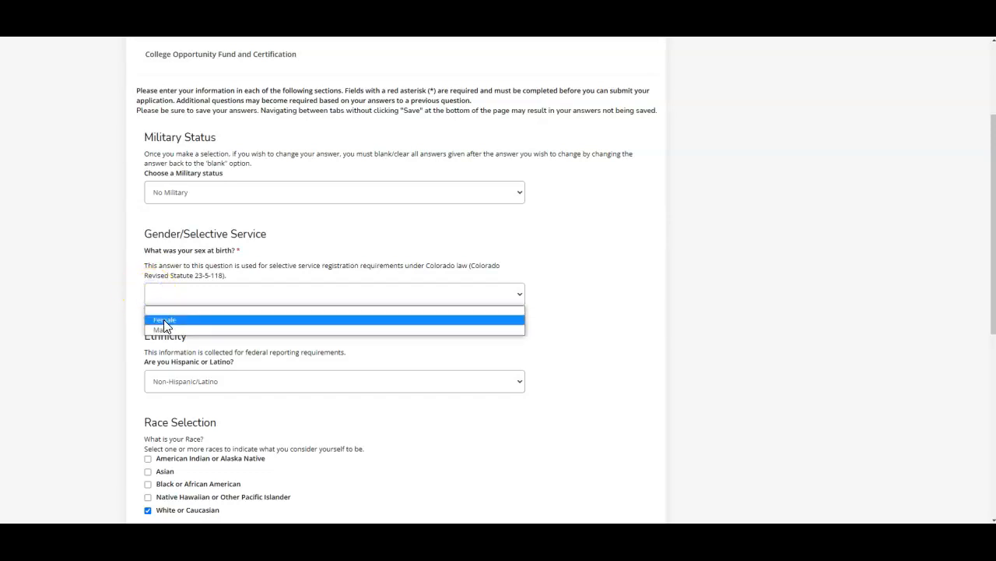
{"action": "left_click", "coordinate": [162, 330]}
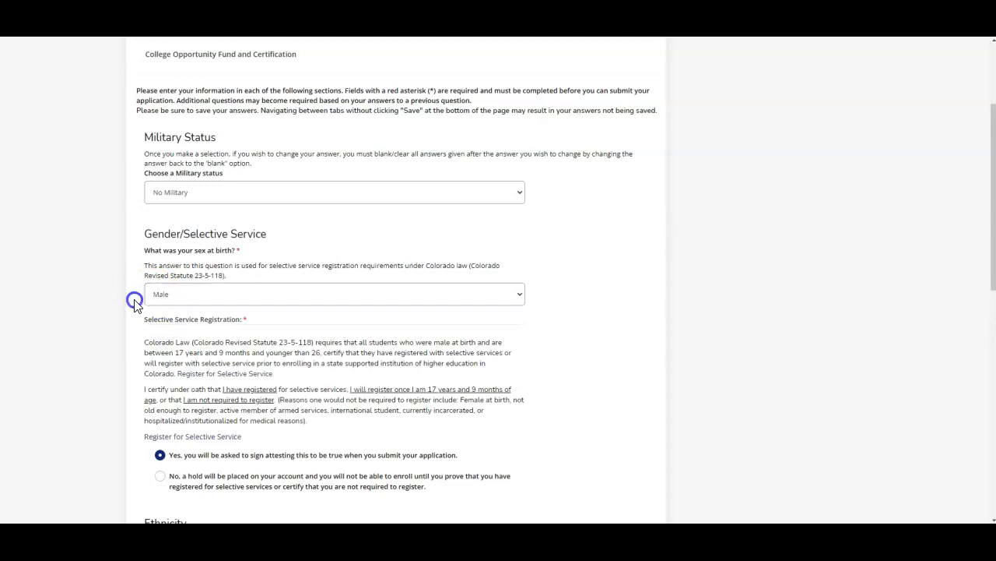
Review the remaining demographic answers and save and continue to the certification page.
{"action": "scroll", "coordinate": [134, 303], "scroll_direction": "down", "scroll_amount": 3}
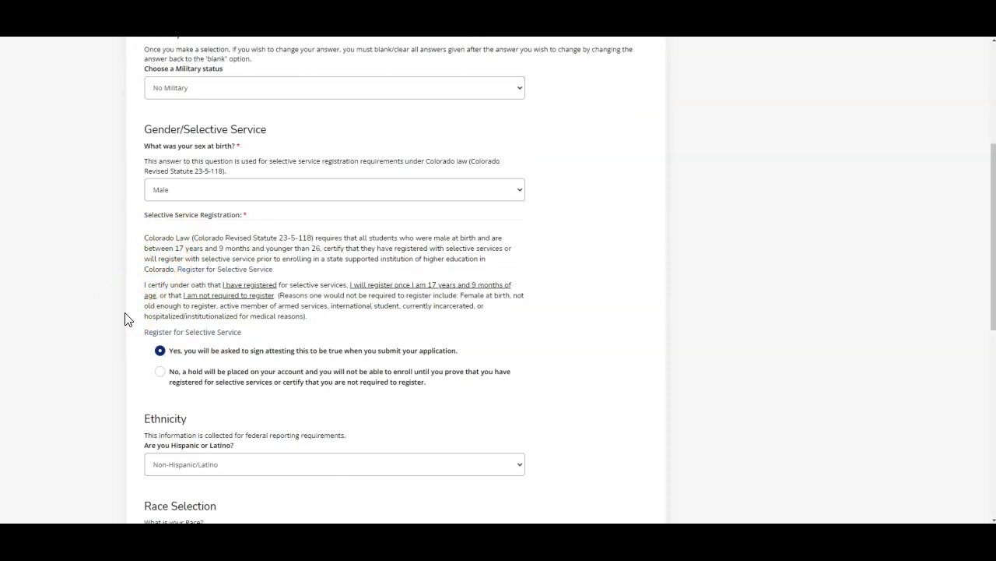
{"action": "scroll", "coordinate": [124, 281], "scroll_direction": "down", "scroll_amount": 5}
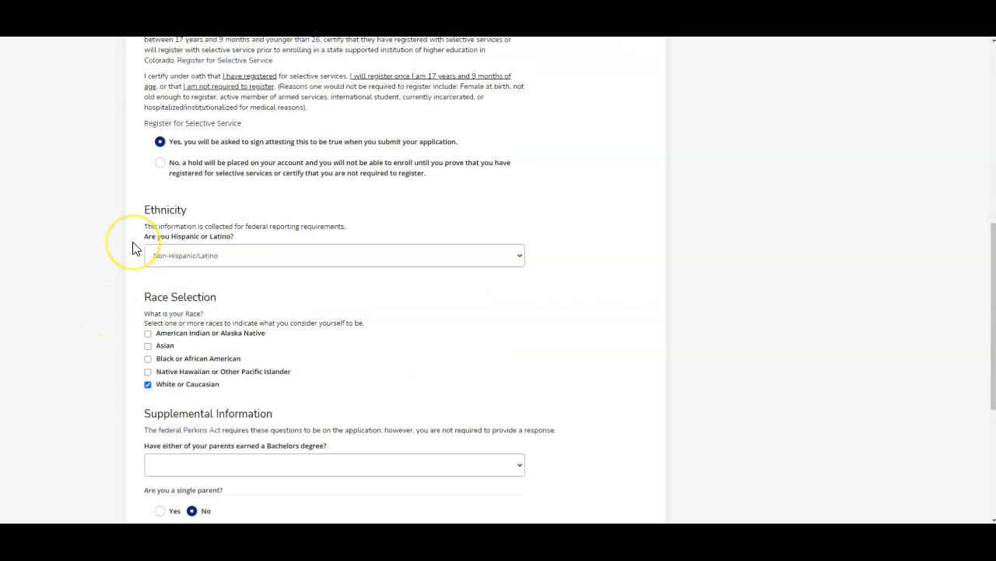
{"action": "scroll", "coordinate": [133, 250], "scroll_direction": "down", "scroll_amount": 5}
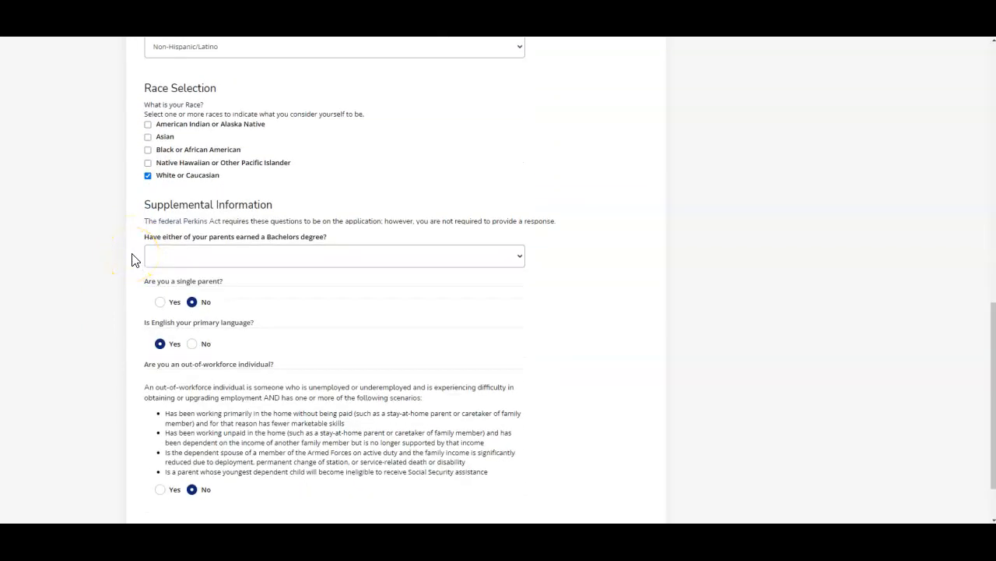
{"action": "scroll", "coordinate": [127, 263], "scroll_direction": "down", "scroll_amount": 2}
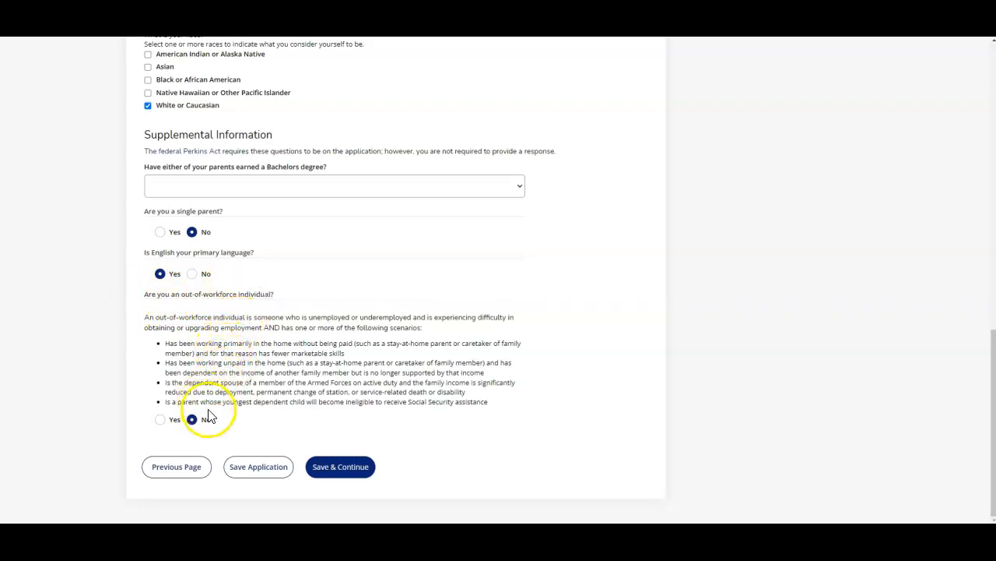
{"action": "left_click", "coordinate": [350, 475]}
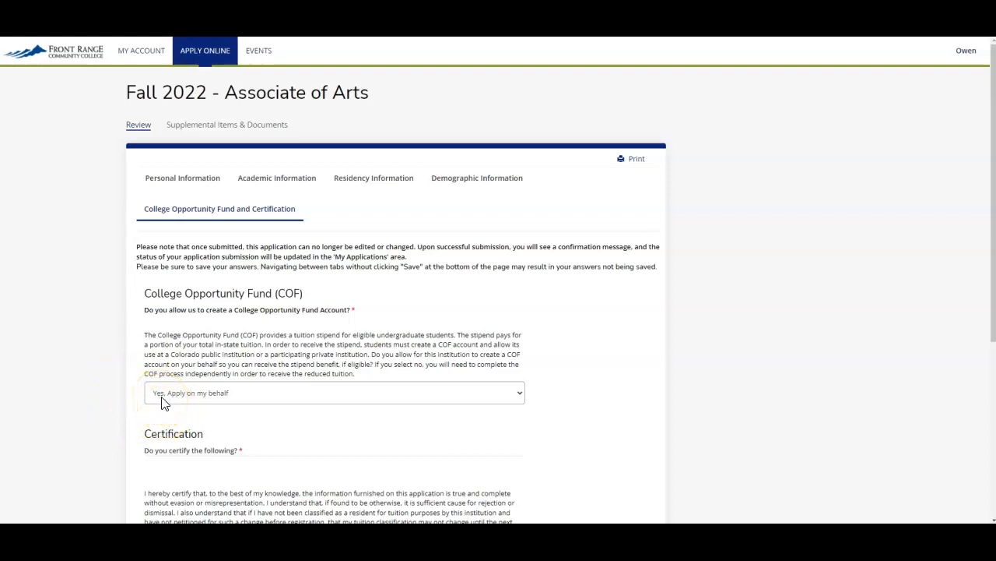
Certify the statement with Yes and enter the student's full legal name as the electronic signature.
{"action": "scroll", "coordinate": [320, 375], "scroll_direction": "down", "scroll_amount": 3}
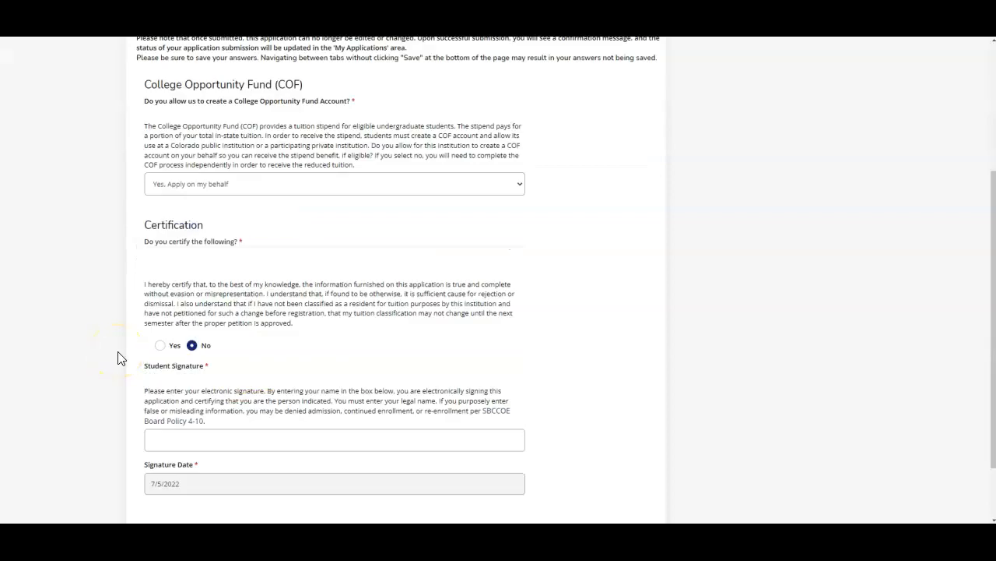
{"action": "left_click", "coordinate": [160, 344]}
{"action": "left_click", "coordinate": [161, 437]}
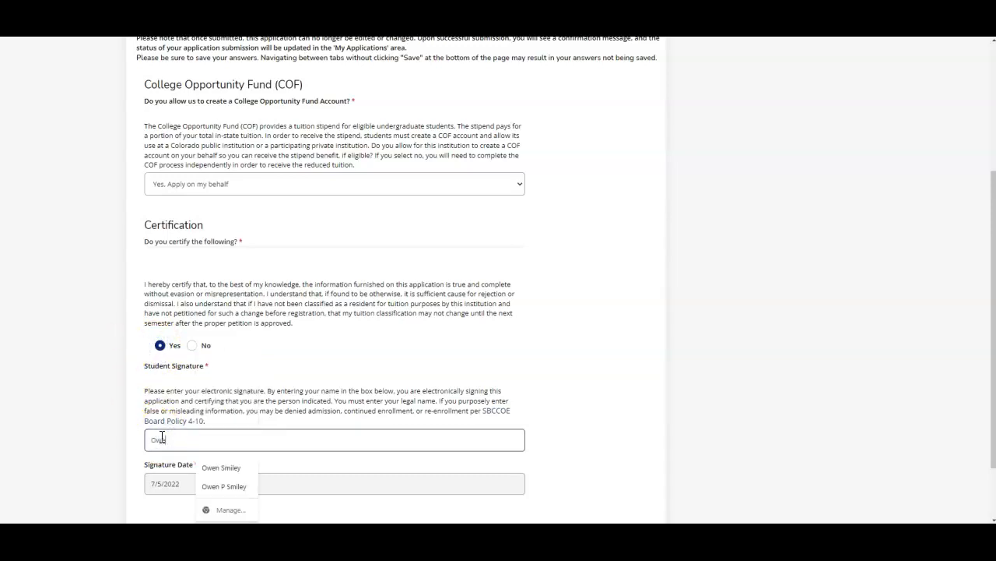
{"action": "left_click", "coordinate": [166, 401]}
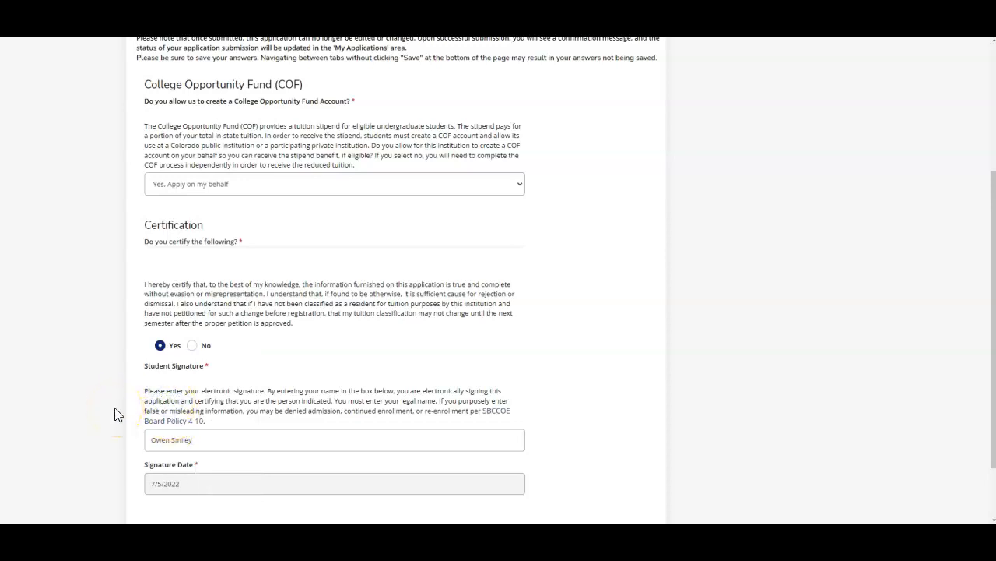
Try to submit the application.
{"action": "scroll", "coordinate": [115, 413], "scroll_direction": "down", "scroll_amount": 2}
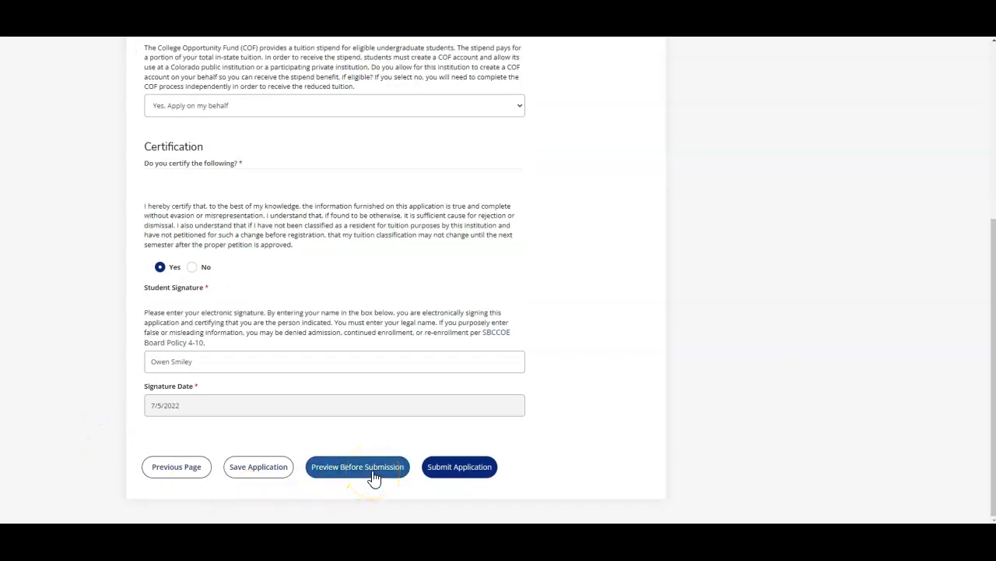
{"action": "left_click", "coordinate": [460, 471]}
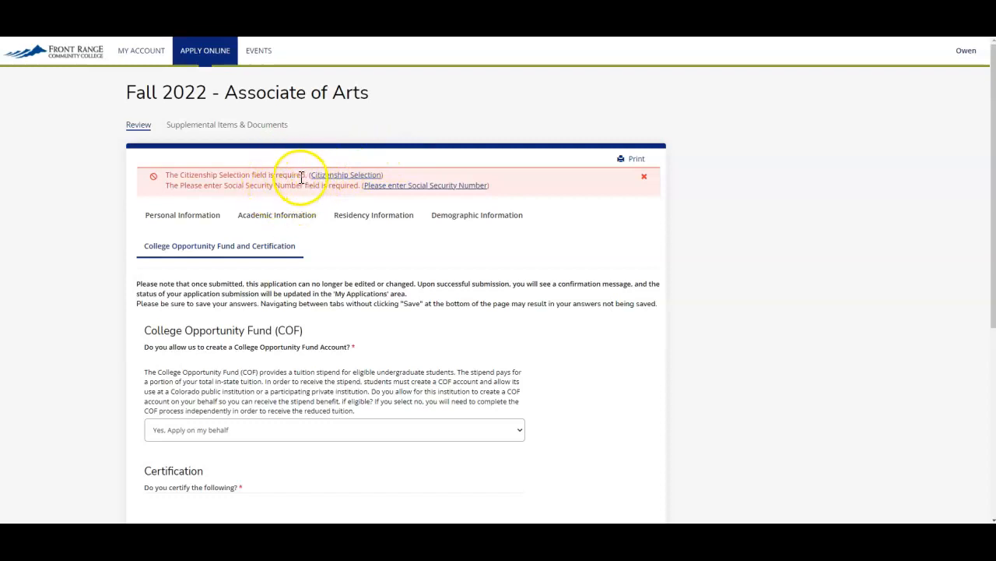
Return to the citizenship section, select U.S. Citizen, and re-enter the Social Security Number.
{"action": "left_click", "coordinate": [354, 174]}
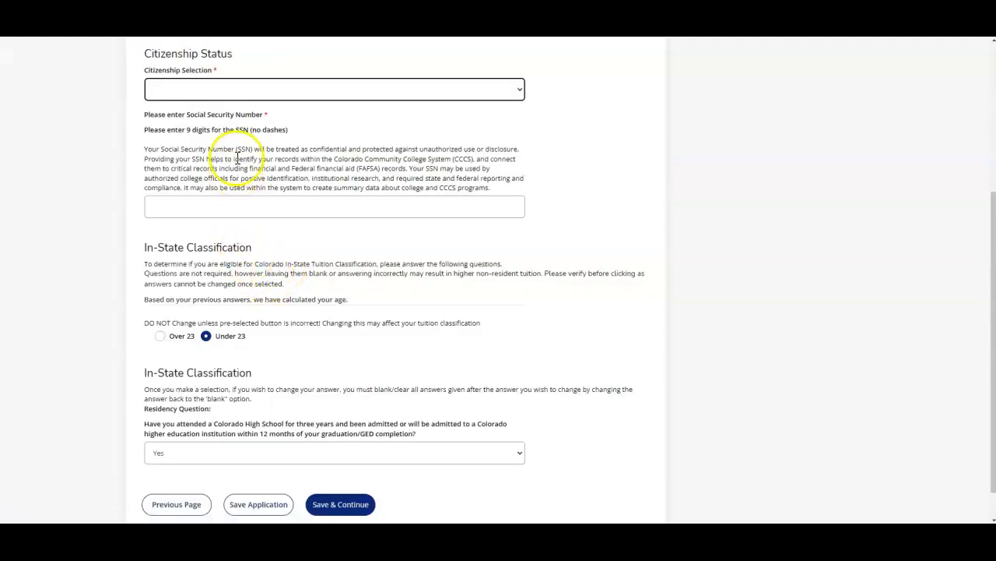
{"action": "left_click", "coordinate": [225, 94]}
{"action": "left_click", "coordinate": [226, 116]}
{"action": "left_click", "coordinate": [242, 202]}
{"action": "type", "text": "123456789"}
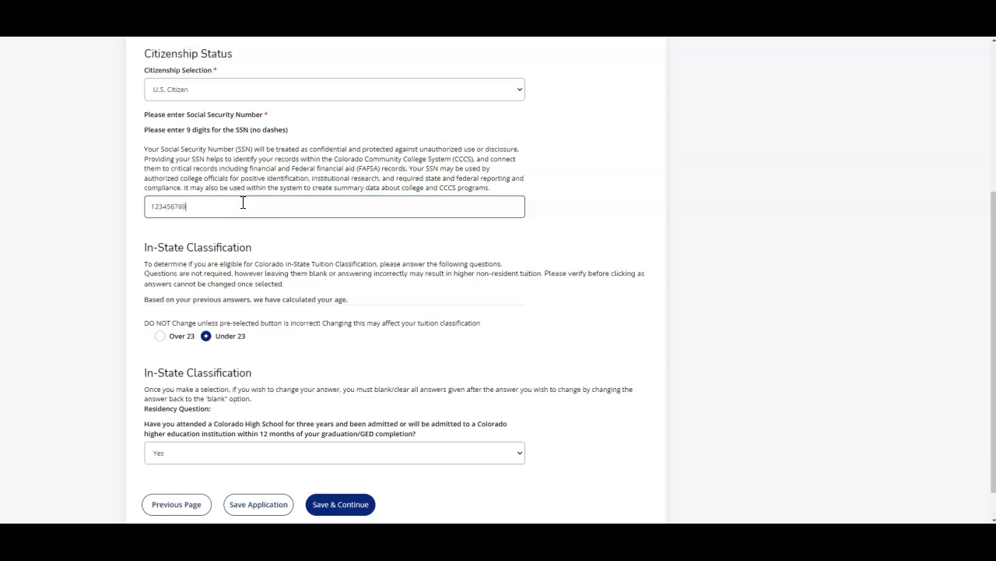
Save the residency answers and submit the application.
{"action": "left_click", "coordinate": [128, 285]}
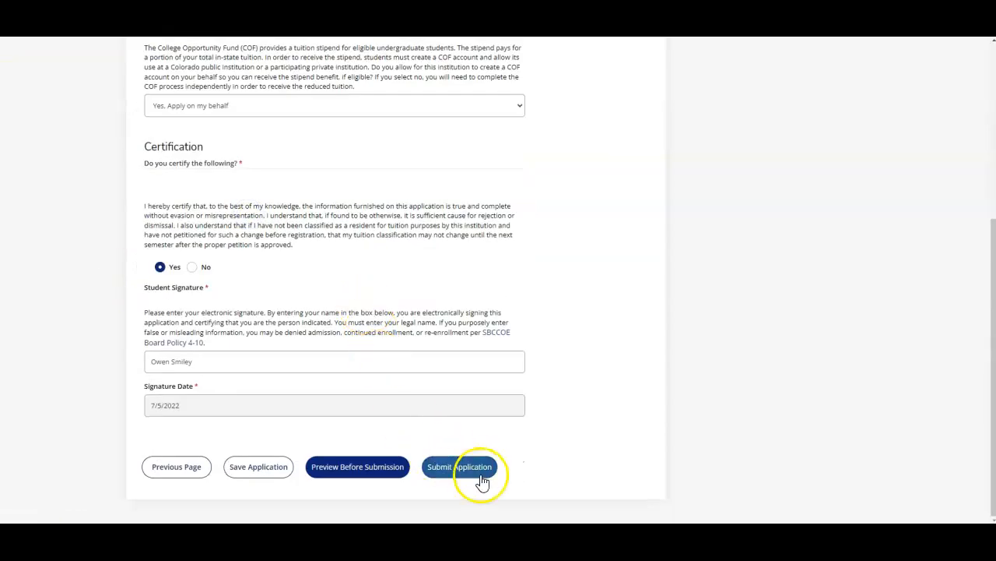
{"action": "left_click", "coordinate": [481, 477]}
{"action": "scroll", "coordinate": [580, 355], "scroll_direction": "up", "scroll_amount": 1}
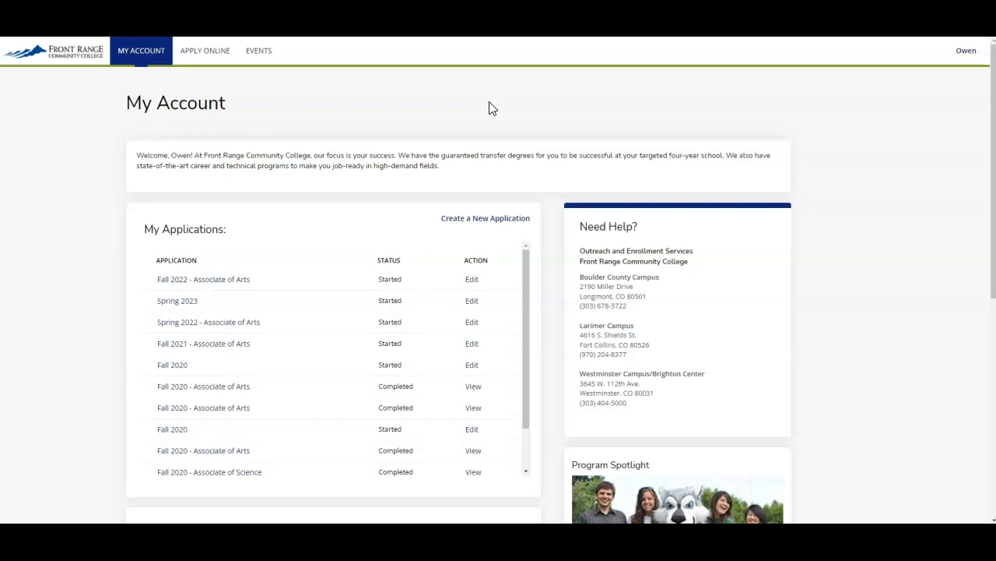
Open the Fall 2022 application's Concurrent Enrollment College Agreement form and advance past its introductory pages.
{"action": "left_click", "coordinate": [461, 271]}
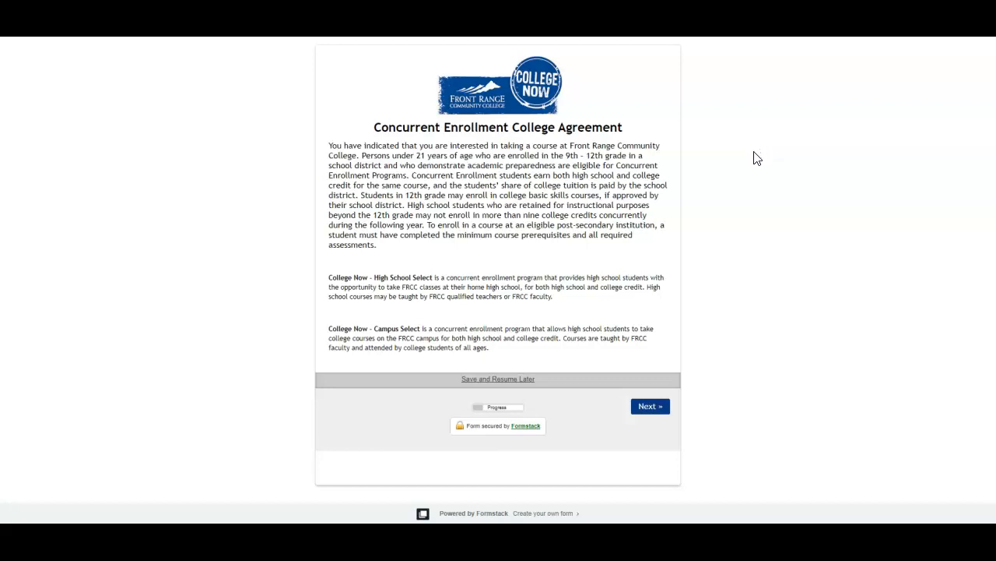
{"action": "left_click", "coordinate": [651, 411]}
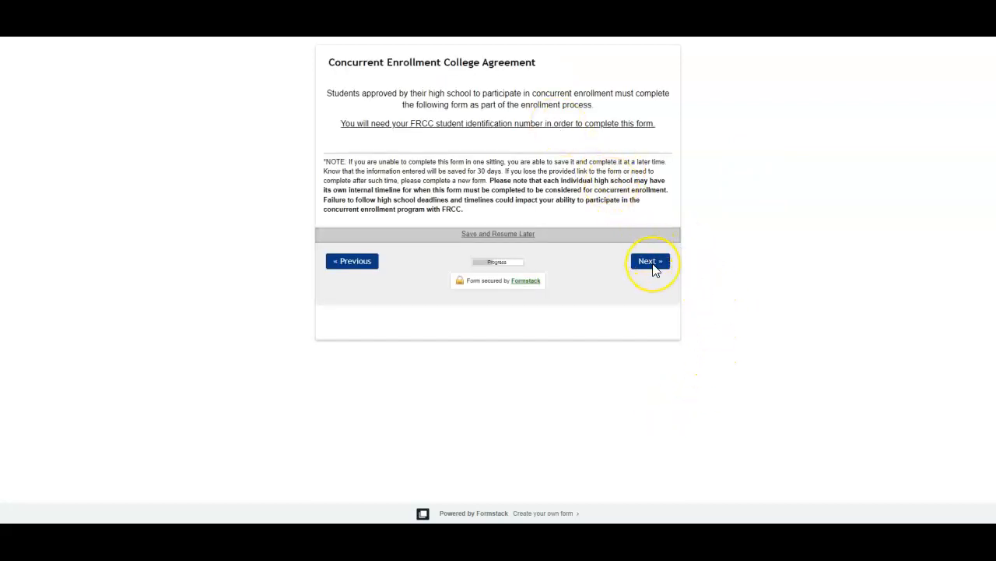
{"action": "left_click", "coordinate": [653, 268]}
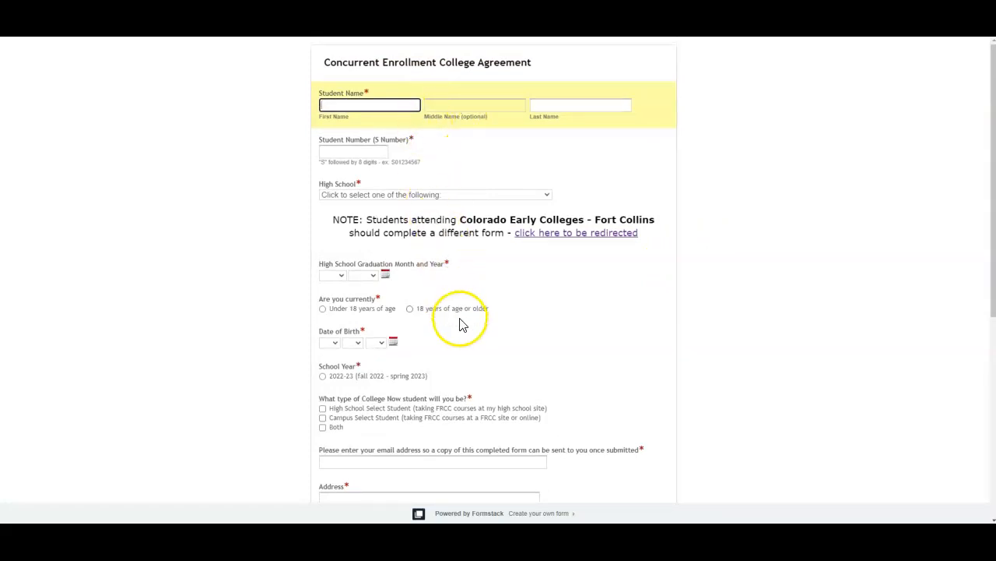
{"action": "scroll", "coordinate": [460, 322], "scroll_direction": "down", "scroll_amount": 5}
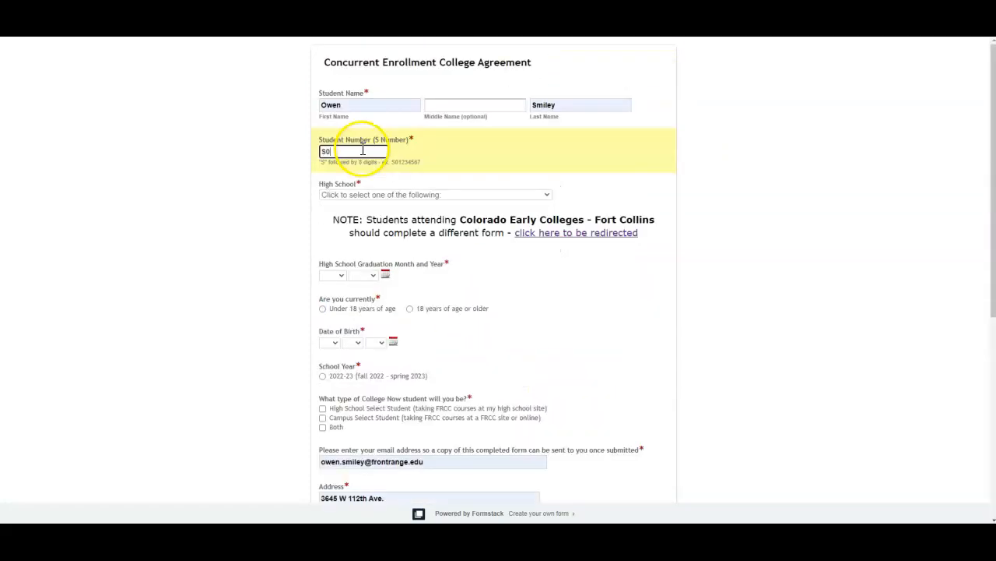
Enter the student number and choose the high school, graduation month and year, age group and date of birth.
{"action": "type", "text": "2345678"}
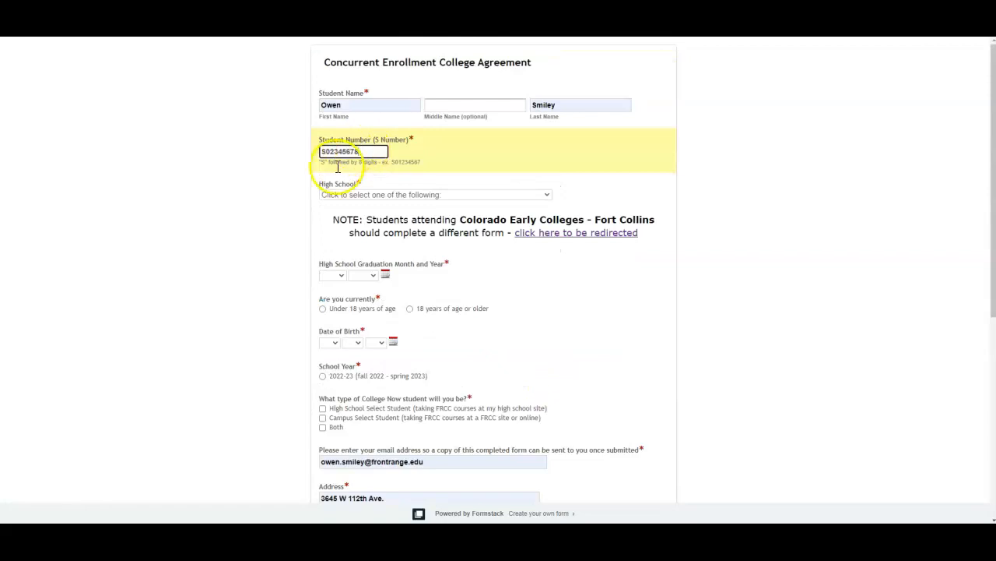
{"action": "left_click", "coordinate": [435, 194]}
{"action": "left_click", "coordinate": [380, 275]}
{"action": "type", "text": "My High School"}
{"action": "left_click", "coordinate": [332, 312]}
{"action": "left_click", "coordinate": [363, 312]}
{"action": "left_click", "coordinate": [322, 345]}
{"action": "left_click", "coordinate": [330, 379]}
{"action": "left_click", "coordinate": [376, 379]}
Select the 2022-23 school year and the type of College Now student.
{"action": "left_click", "coordinate": [368, 238]}
{"action": "left_click", "coordinate": [322, 413]}
{"action": "left_click", "coordinate": [322, 463]}
Enter the mobile contact phone number and the parent's first and last name, and continue to the next page.
{"action": "scroll", "coordinate": [325, 463], "scroll_direction": "down", "scroll_amount": 5}
{"action": "left_click", "coordinate": [367, 364]}
{"action": "key", "text": "Tab"}
{"action": "key", "text": "Tab"}
{"action": "left_click", "coordinate": [645, 465]}
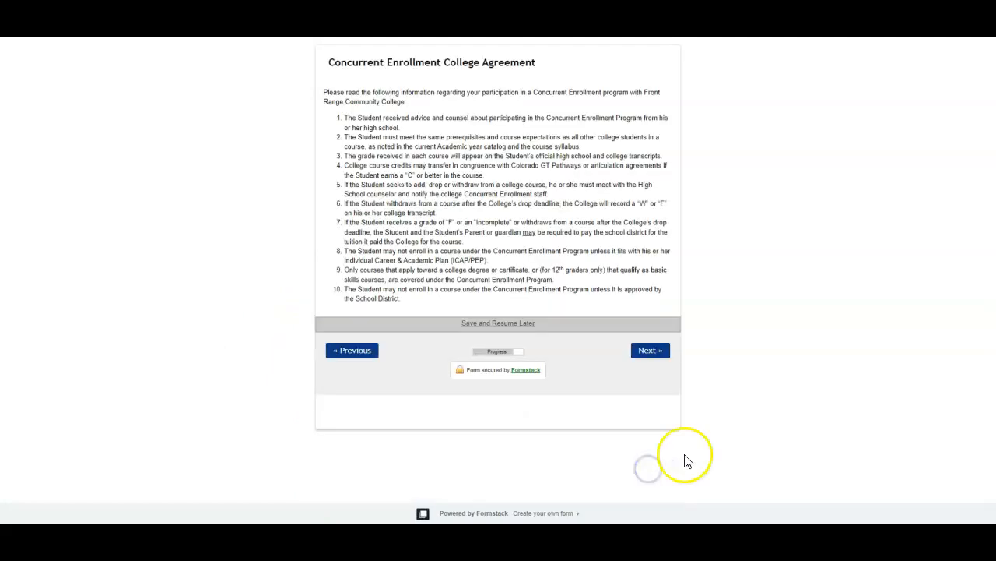
Advance past the concurrent enrollment information page.
{"action": "left_click", "coordinate": [714, 382]}
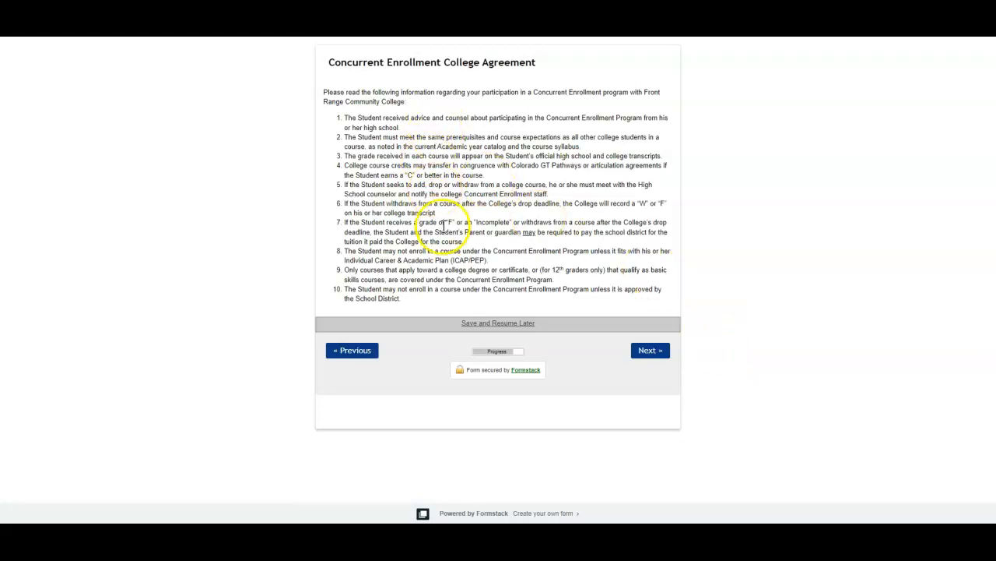
{"action": "left_click", "coordinate": [655, 352]}
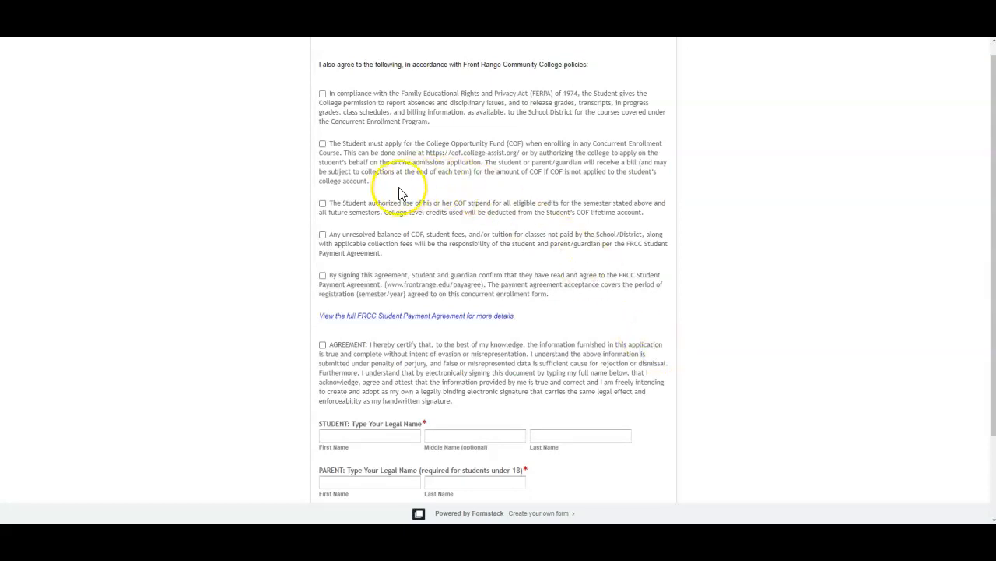
Check all five policy agreement boxes and the AGREEMENT certification box.
{"action": "scroll", "coordinate": [377, 196], "scroll_direction": "up", "scroll_amount": 1}
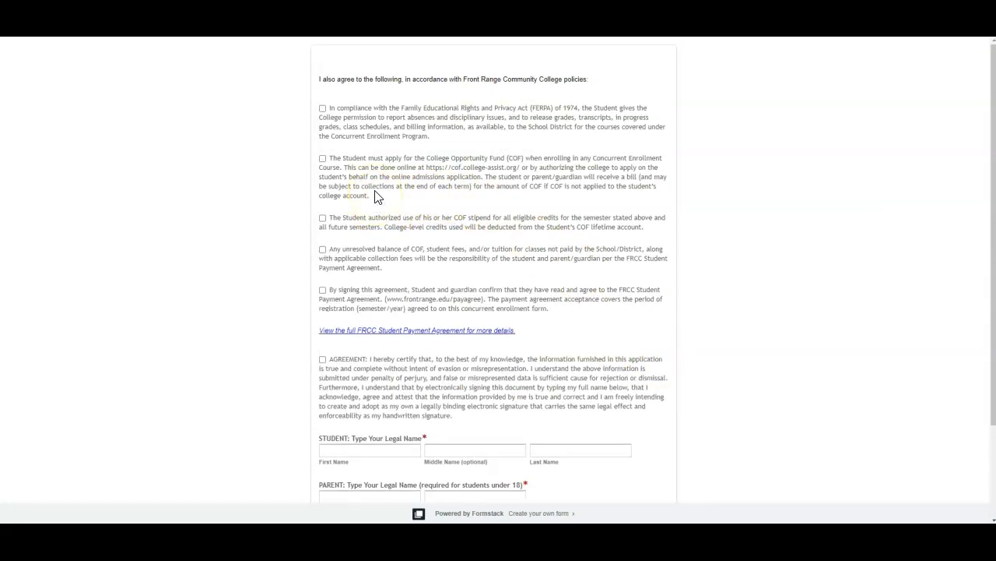
{"action": "left_click", "coordinate": [322, 109]}
{"action": "left_click", "coordinate": [322, 159]}
{"action": "left_click", "coordinate": [322, 219]}
{"action": "left_click", "coordinate": [323, 249]}
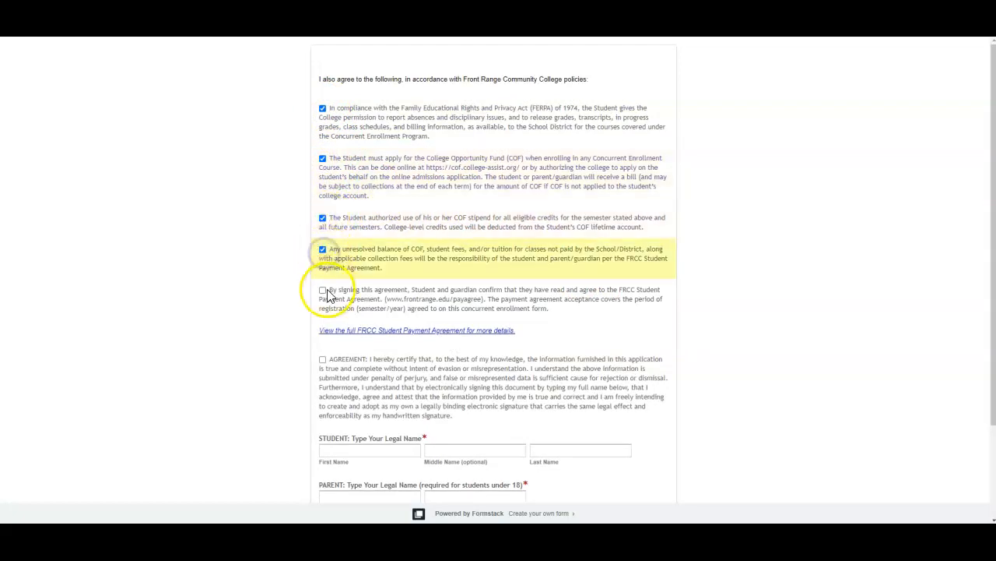
{"action": "left_click", "coordinate": [322, 289]}
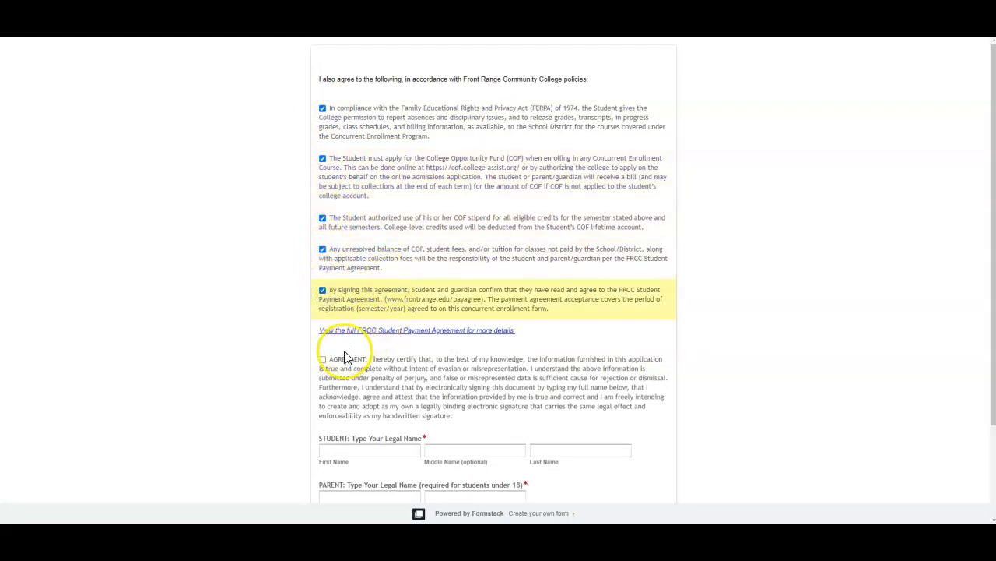
{"action": "left_click", "coordinate": [323, 361]}
Enter the student's legal name as a signature and submit the agreement form.
{"action": "scroll", "coordinate": [405, 366], "scroll_direction": "down", "scroll_amount": 3}
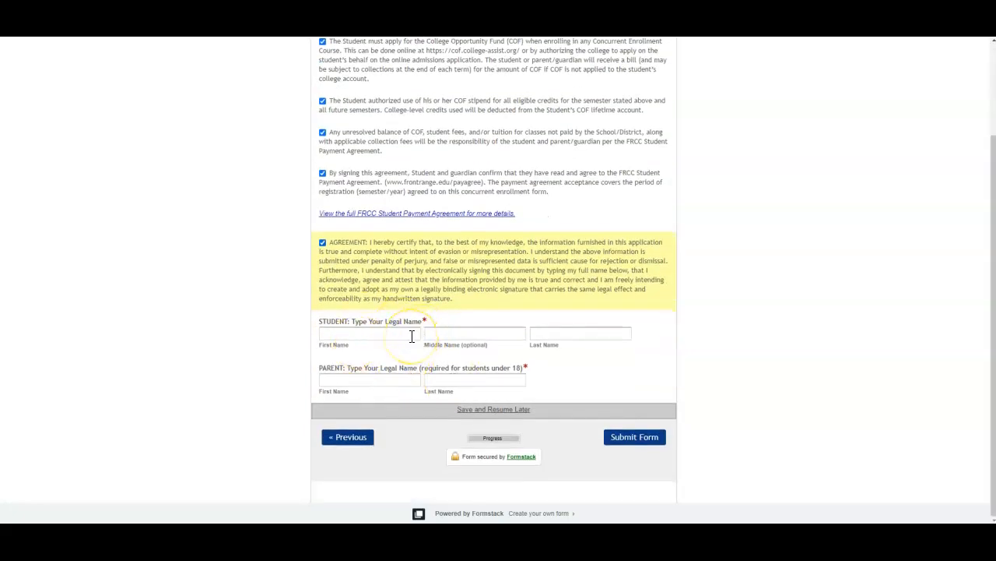
{"action": "left_click", "coordinate": [410, 335]}
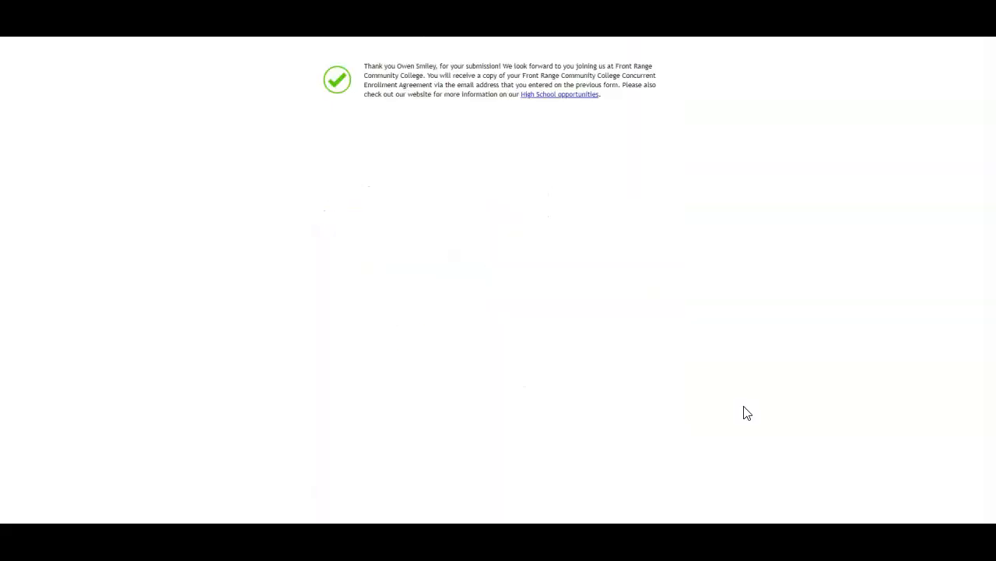